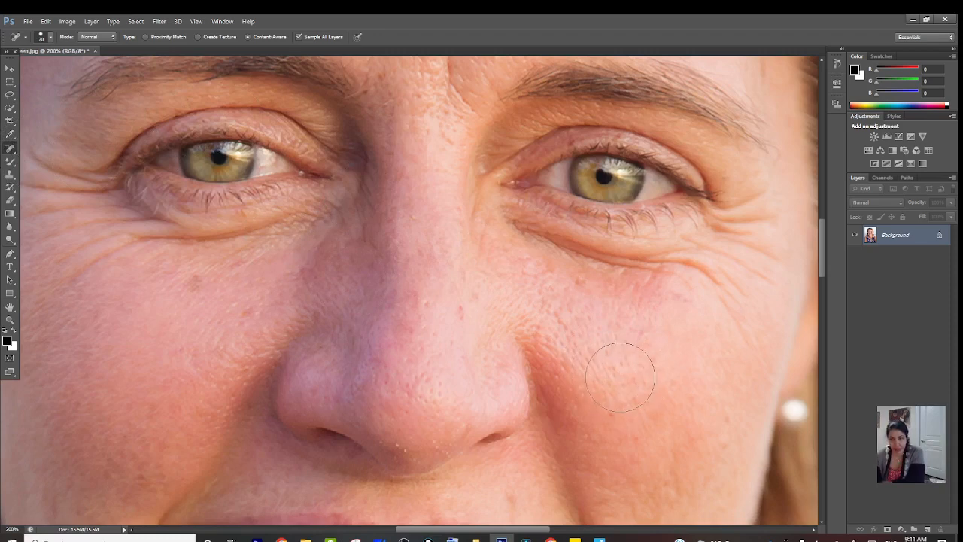
# Try to smooth the pores on the cheek beside the nose with the Spot Healing Brush
pyautogui.moveTo(619, 374)
pyautogui.mouseDown()
pyautogui.moveTo(606, 379)
pyautogui.moveTo(617, 352)
pyautogui.moveTo(614, 393)
pyautogui.mouseUp()
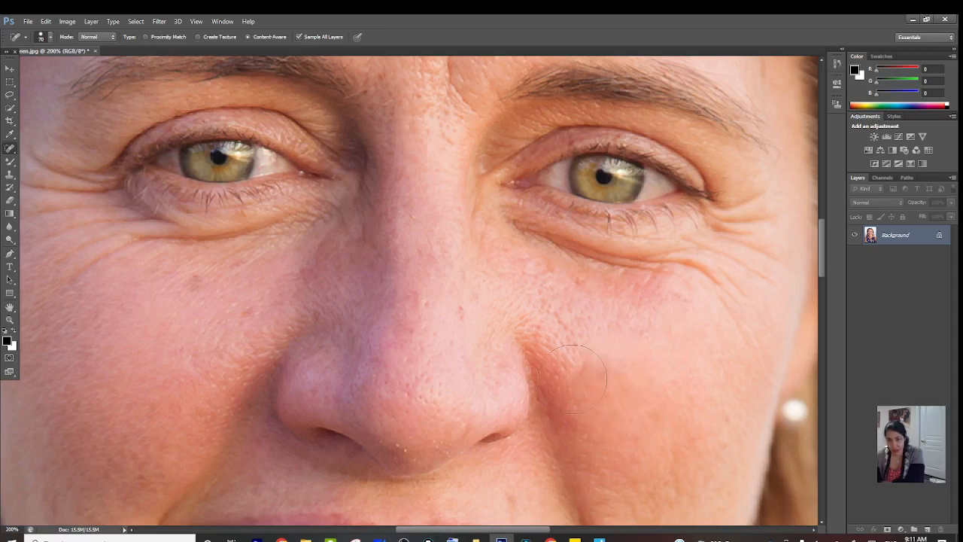
pyautogui.moveTo(609, 361)
pyautogui.mouseDown()
pyautogui.moveTo(587, 349)
pyautogui.moveTo(607, 360)
pyautogui.mouseUp()
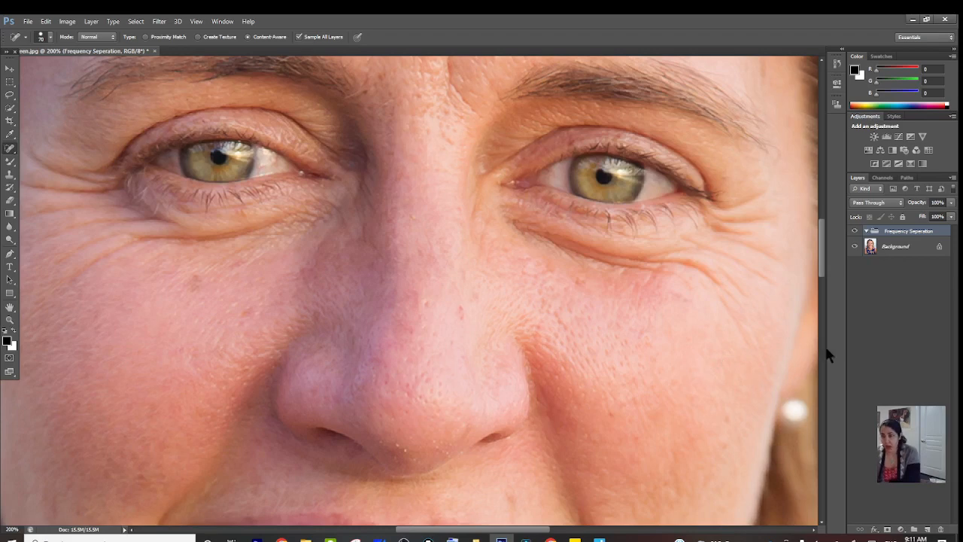
# Duplicate the Background layer and add two empty layers above the copy
pyautogui.click(904, 255)
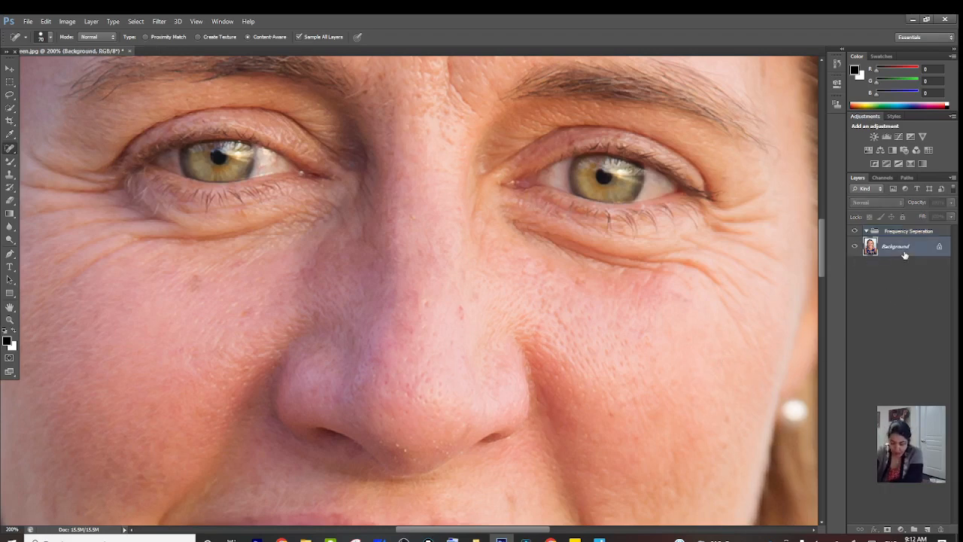
pyautogui.hotkey('ctrl', 'j')
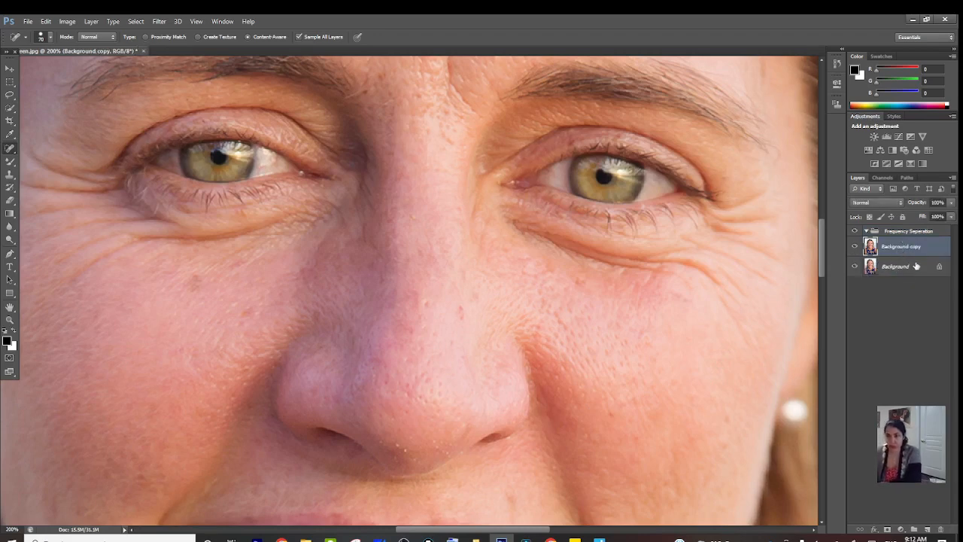
pyautogui.click(929, 530)
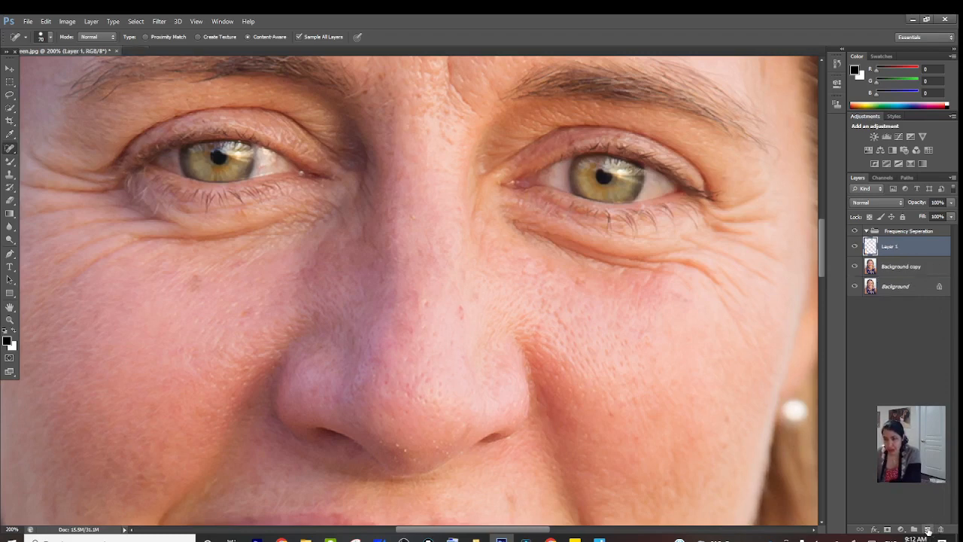
pyautogui.click(929, 531)
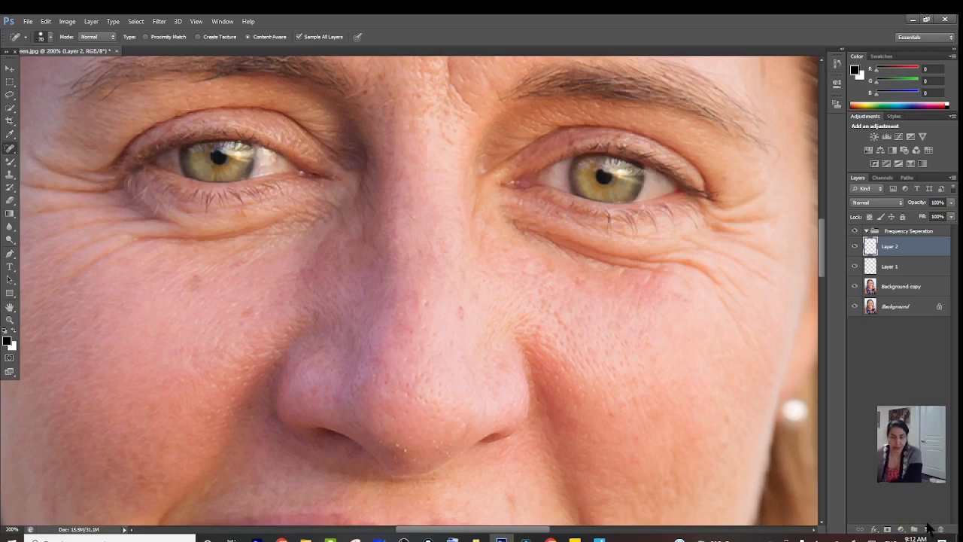
# With the original Background hidden, stamp the visible image onto Layer 2 and rename that layer "Low Frequency Color Tone"
pyautogui.click(855, 307)
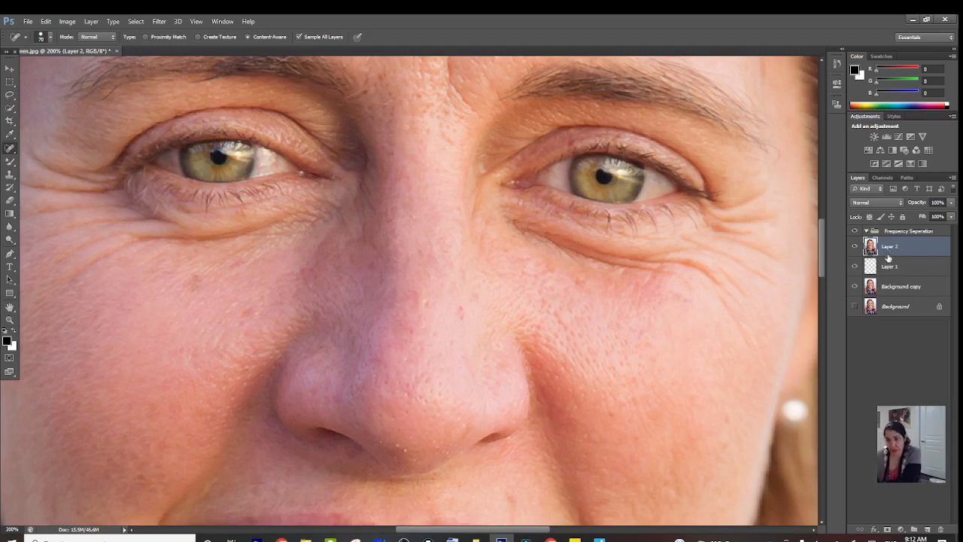
pyautogui.doubleClick(890, 248)
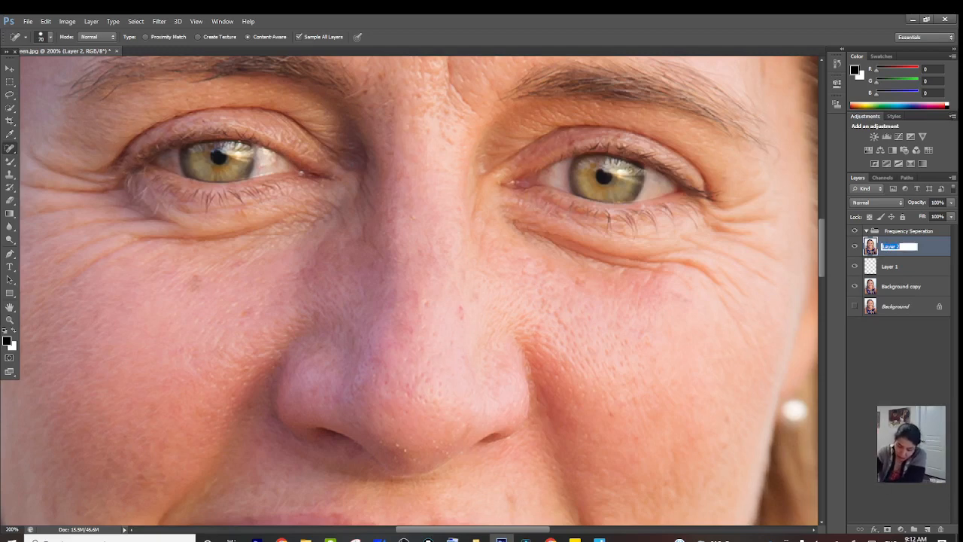
pyautogui.write('Low')
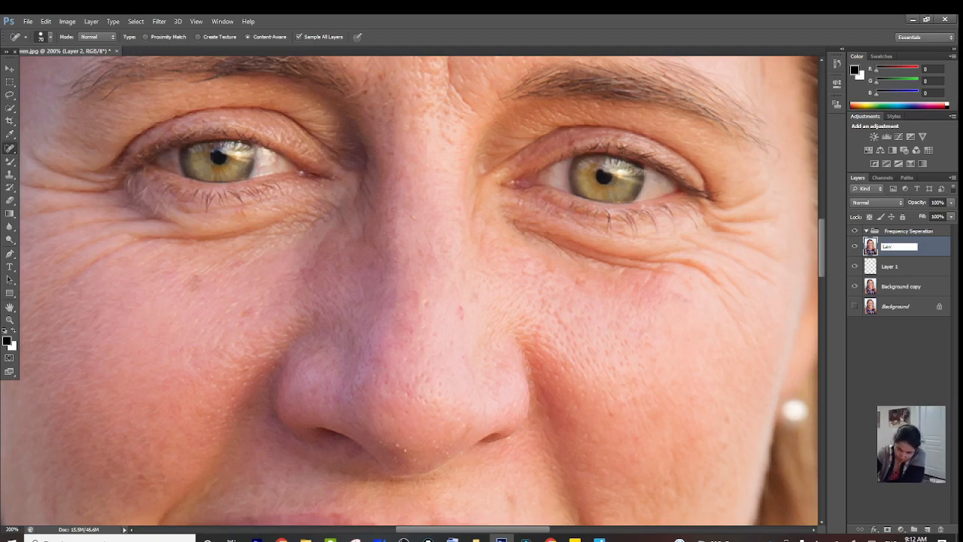
pyautogui.press('BackSpace')
pyautogui.press('BackSpace')
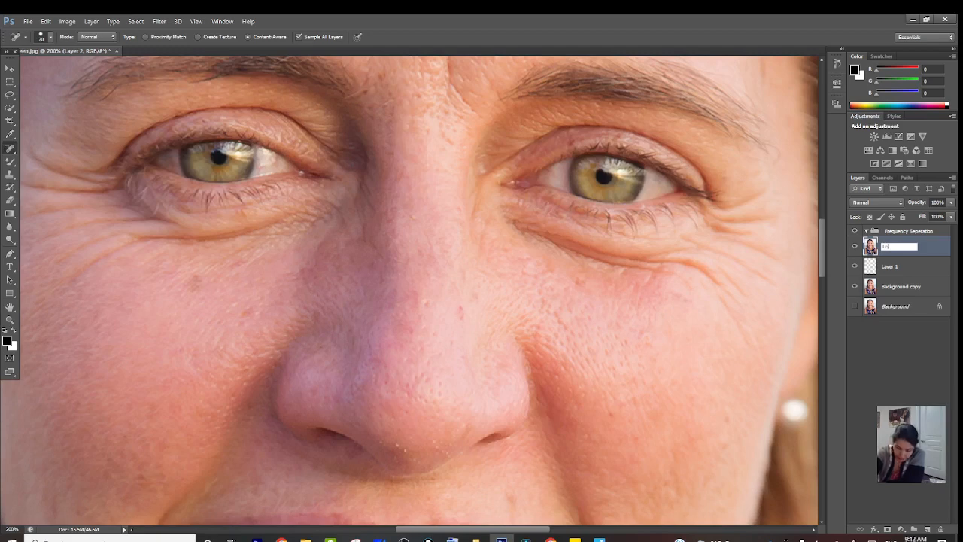
pyautogui.write('ow Frequency')
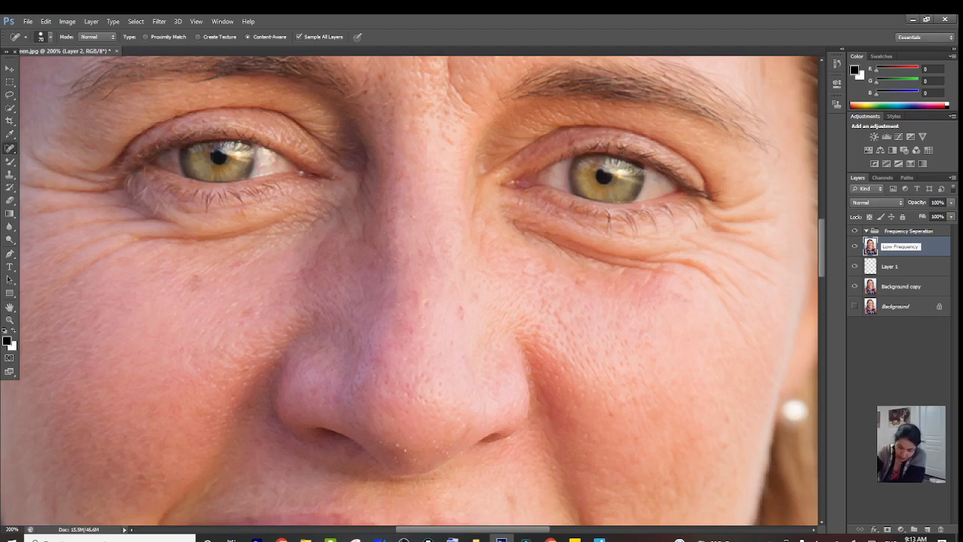
pyautogui.write(' C')
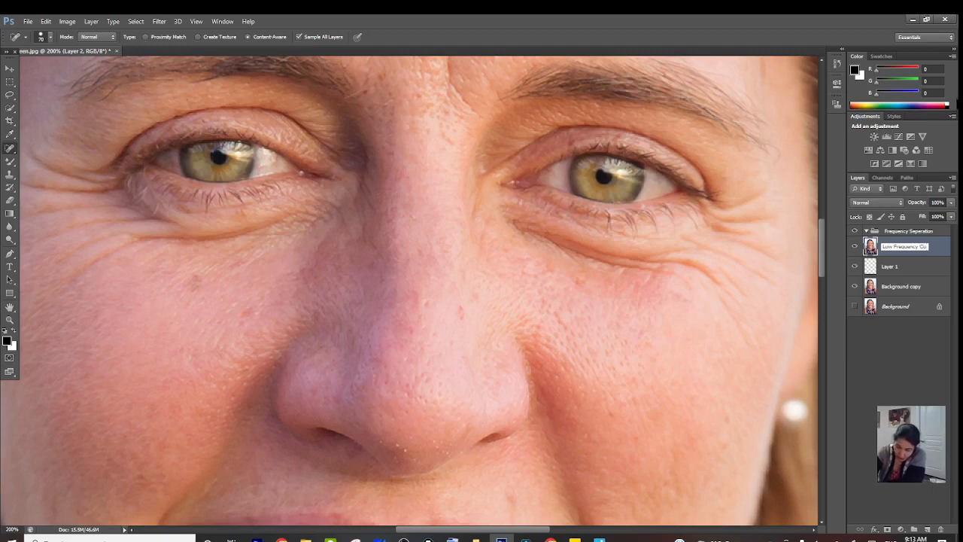
pyautogui.write('olor Tone')
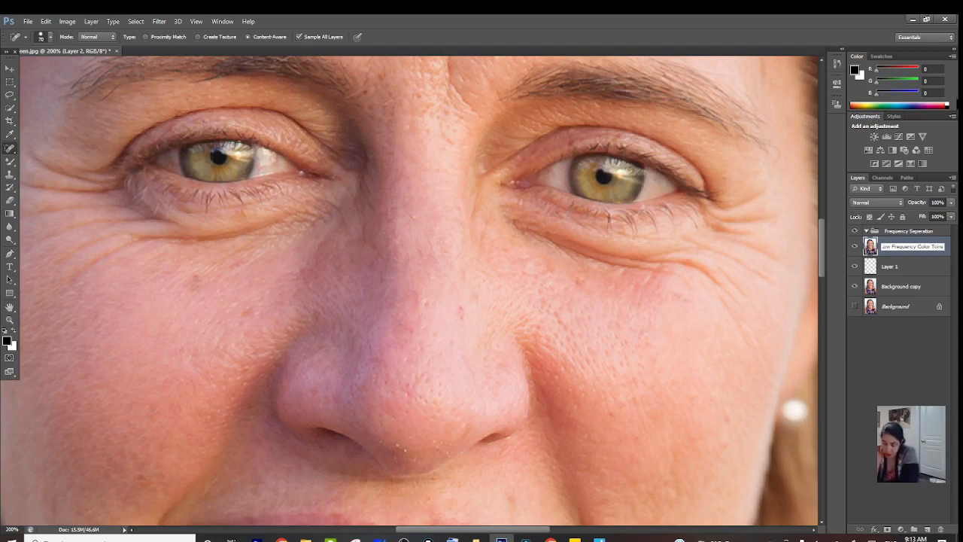
pyautogui.press('Return')
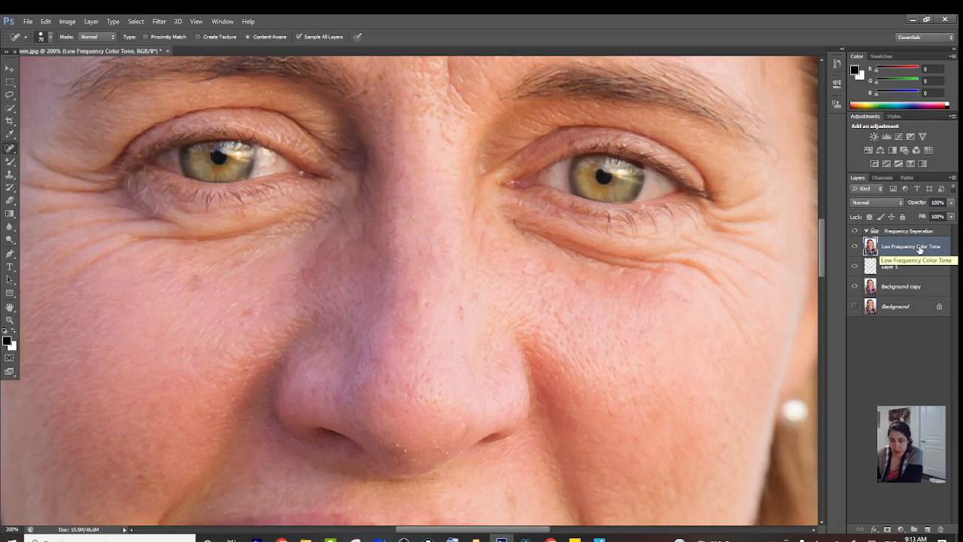
# Duplicate the Low Frequency Color Tone layer and rename the copy "High Frequency Texture"
pyautogui.moveTo(920, 249); pyautogui.dragTo(929, 530)
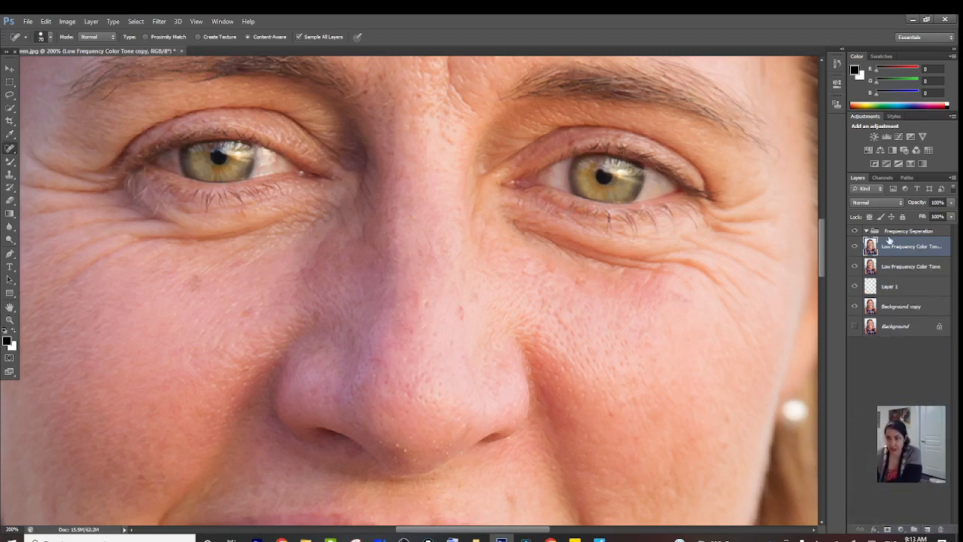
pyautogui.doubleClick(893, 249)
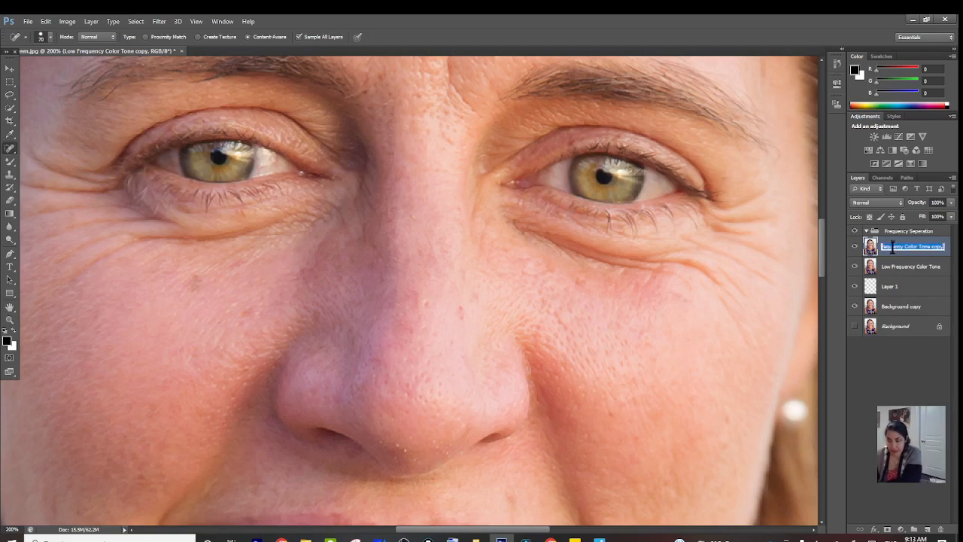
pyautogui.write('Hi')
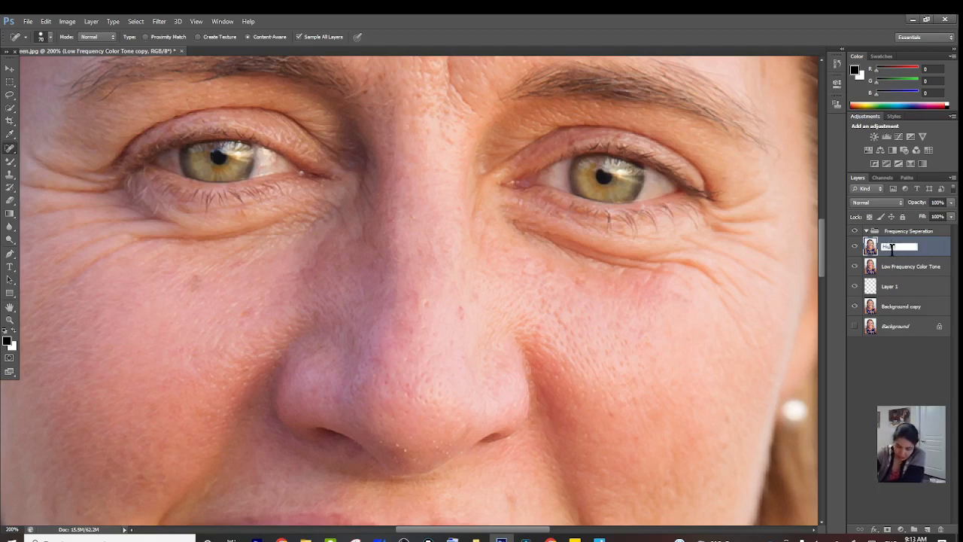
pyautogui.write('gh Frequency Texture')
pyautogui.press('Return')
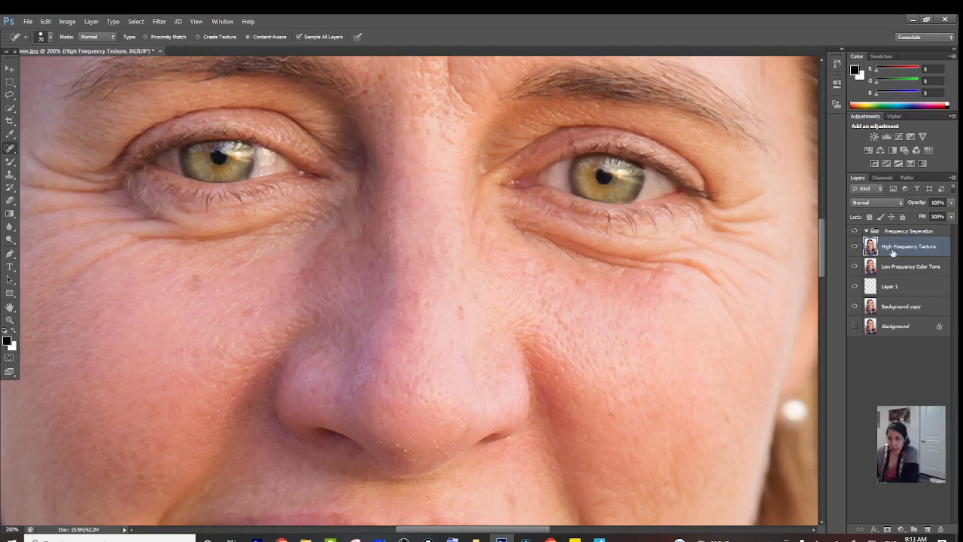
# Hide the High Frequency Texture layer and make the Low Frequency Color Tone layer active
pyautogui.click(854, 306)
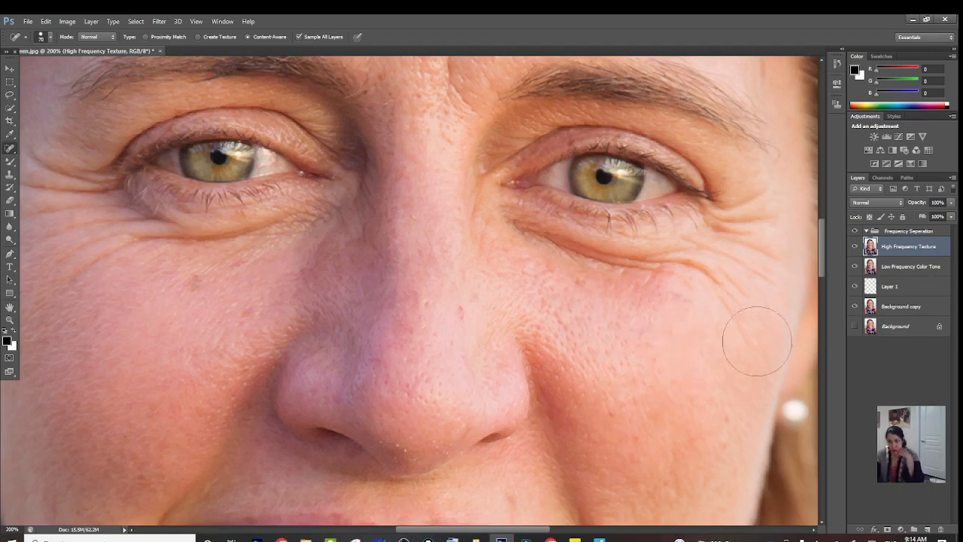
pyautogui.click(854, 246)
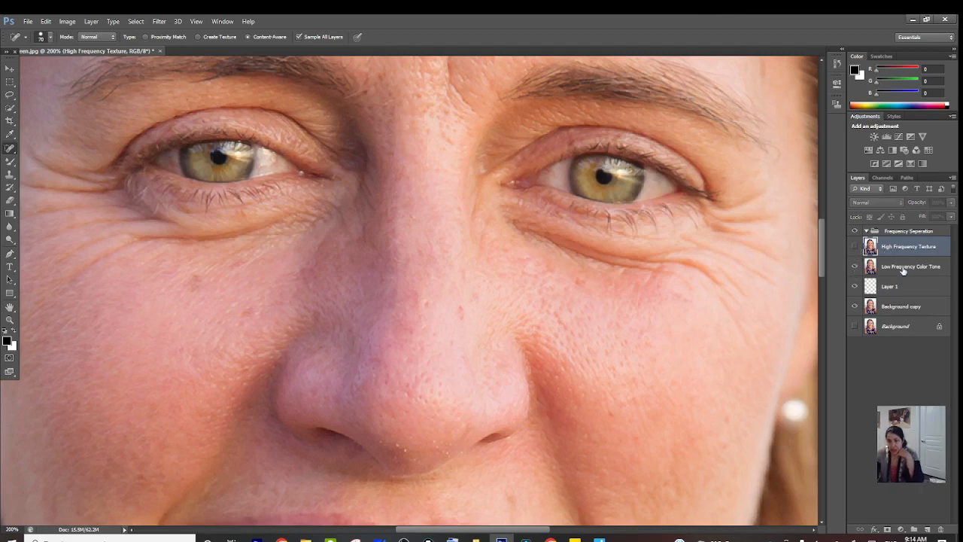
pyautogui.click(904, 269)
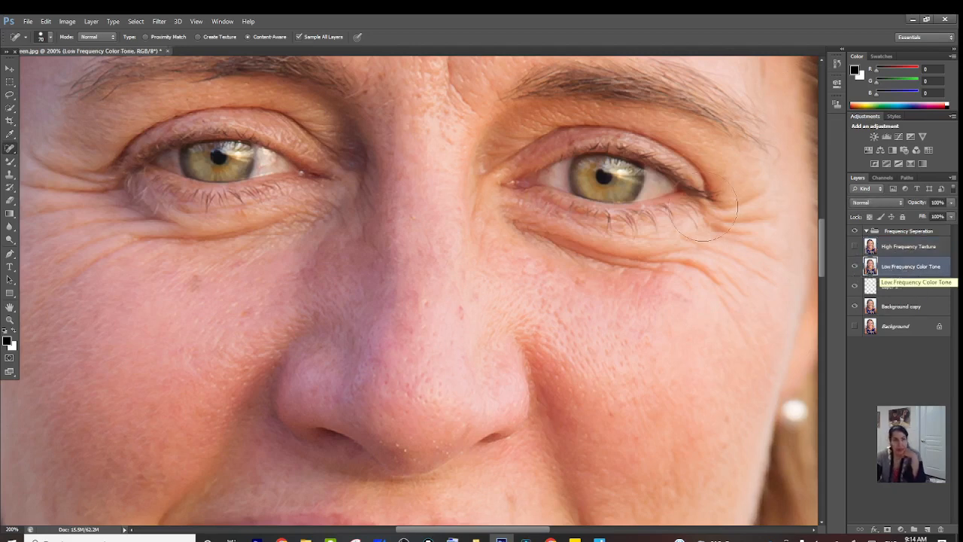
# Apply the Median noise filter to the Low Frequency Color Tone layer, trying radii of 1, 2, 3 and 7 before using 8 pixels
pyautogui.click(157, 24)
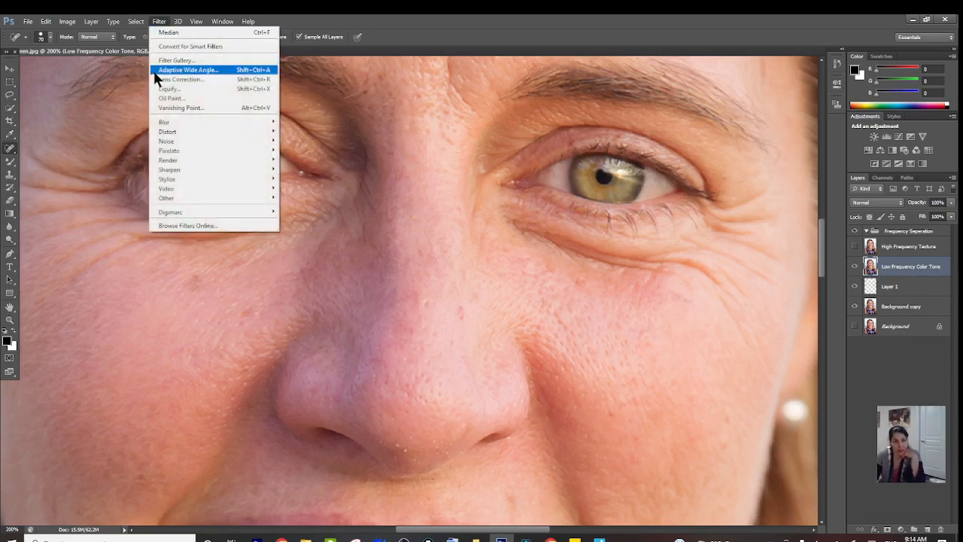
pyautogui.moveTo(184, 144)
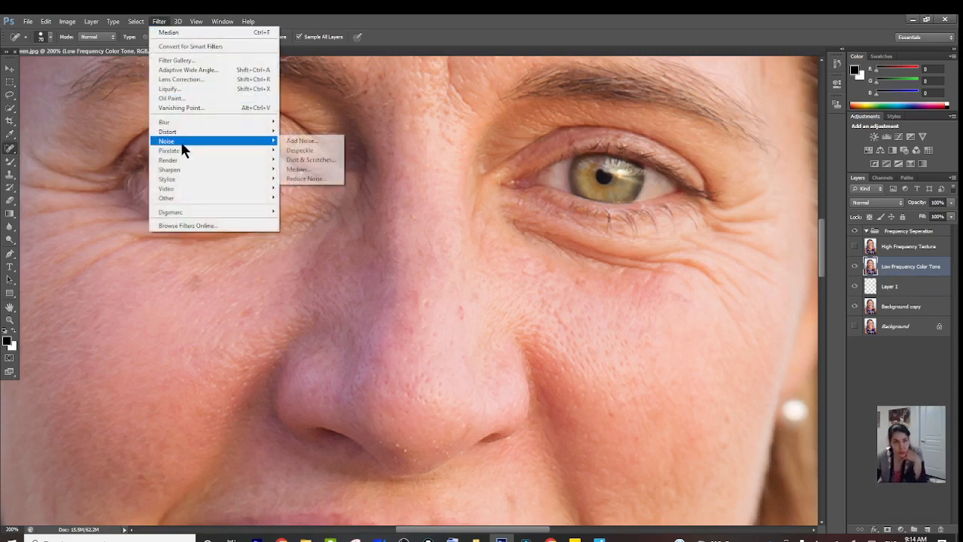
pyautogui.click(305, 172)
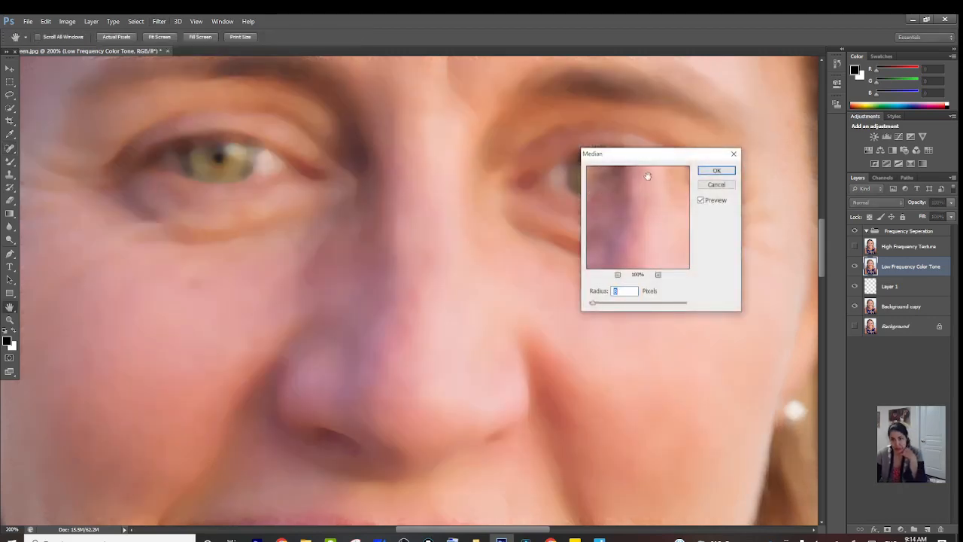
pyautogui.moveTo(655, 153); pyautogui.dragTo(674, 156)
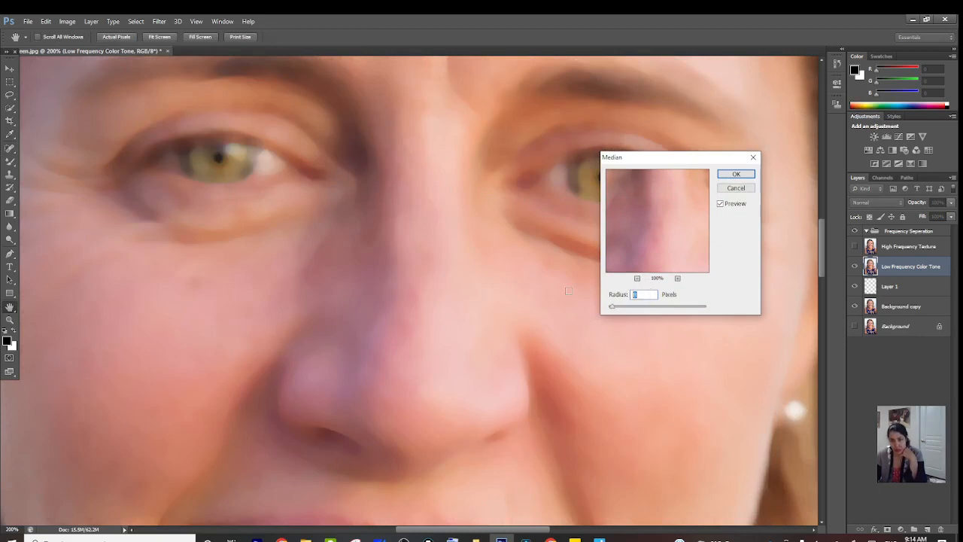
pyautogui.write('1')
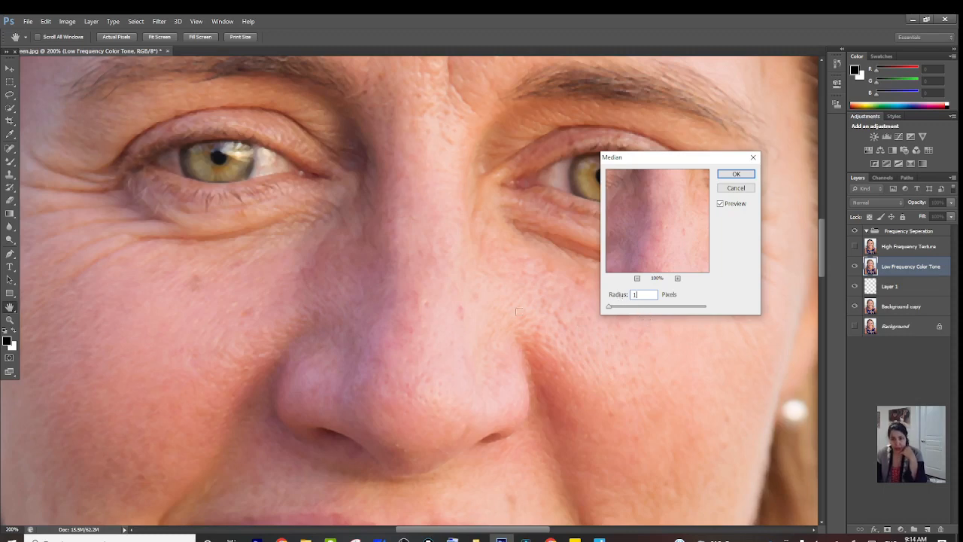
pyautogui.moveTo(641, 294); pyautogui.dragTo(628, 295)
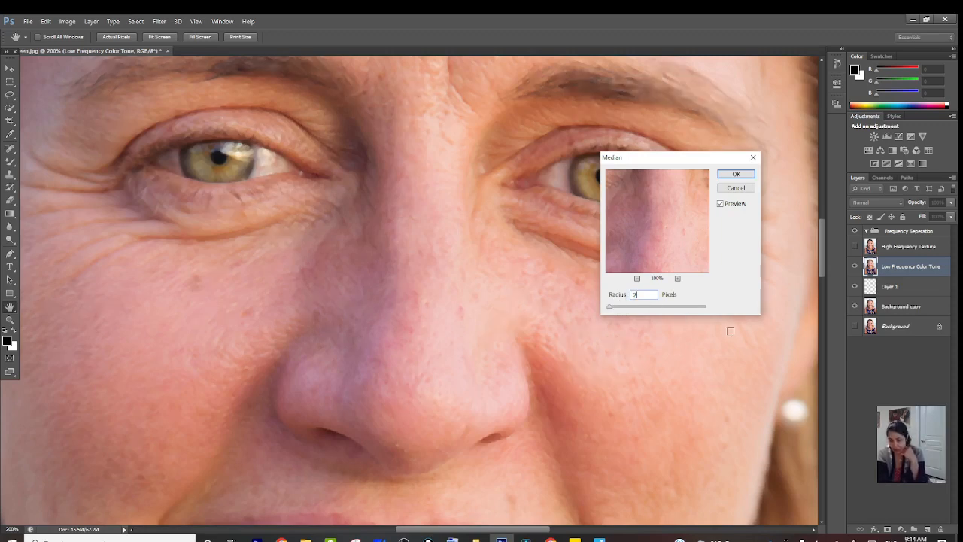
pyautogui.write('3')
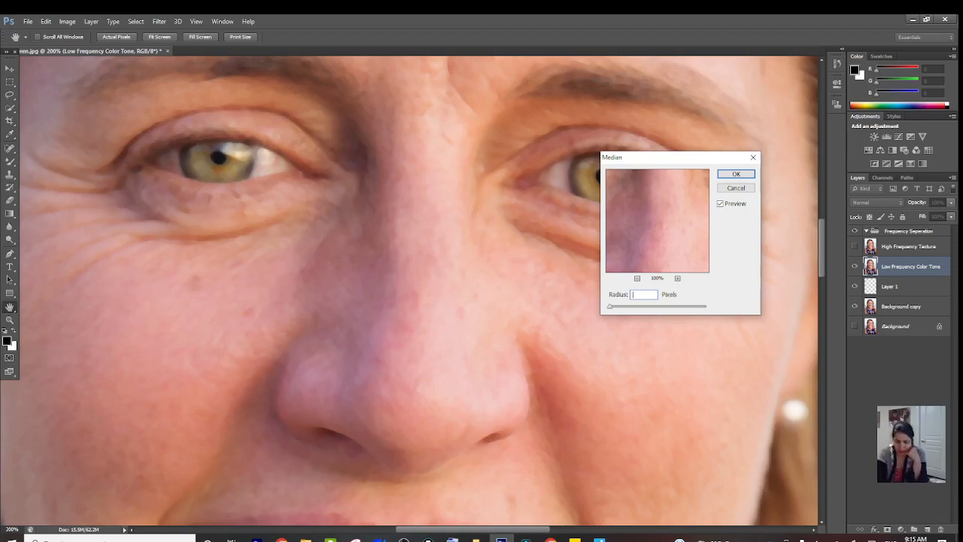
pyautogui.write('7')
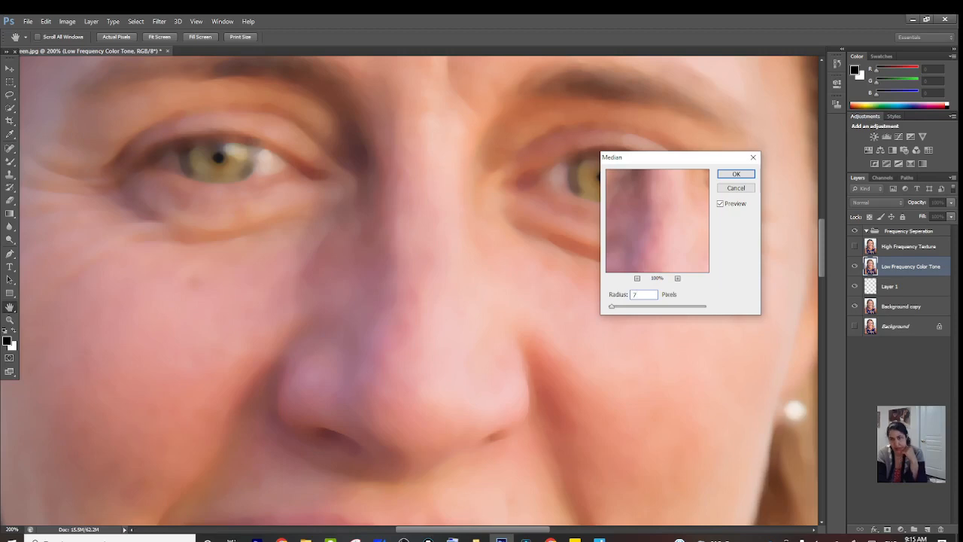
pyautogui.press('BackSpace')
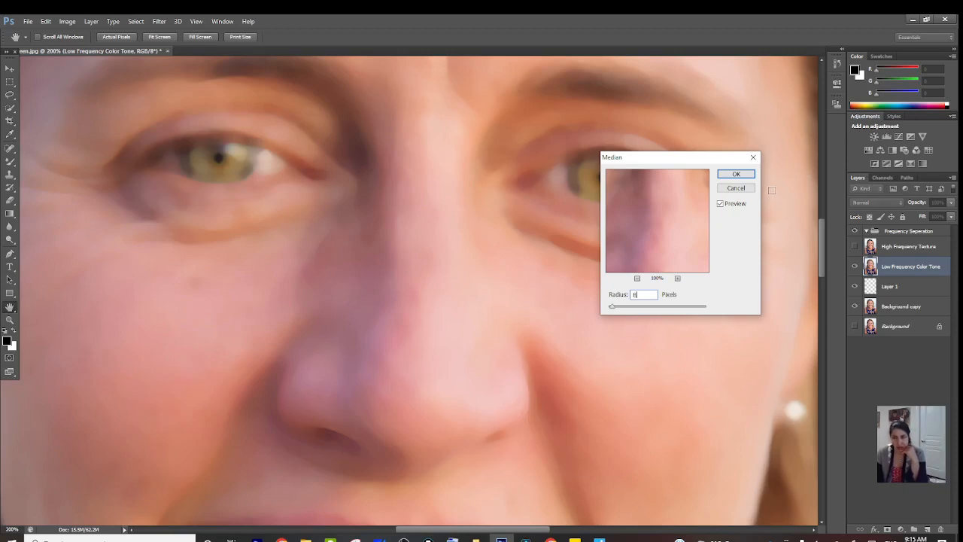
pyautogui.click(736, 174)
pyautogui.press('j')
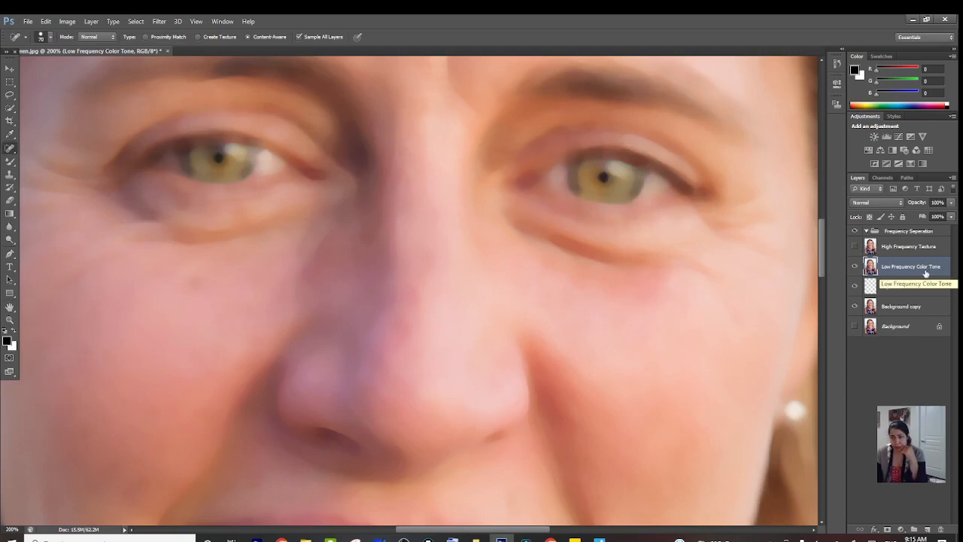
# Repeat the Median filter on the Low Frequency Color Tone layer, and make the High Frequency Texture layer visible and active
pyautogui.click(158, 22)
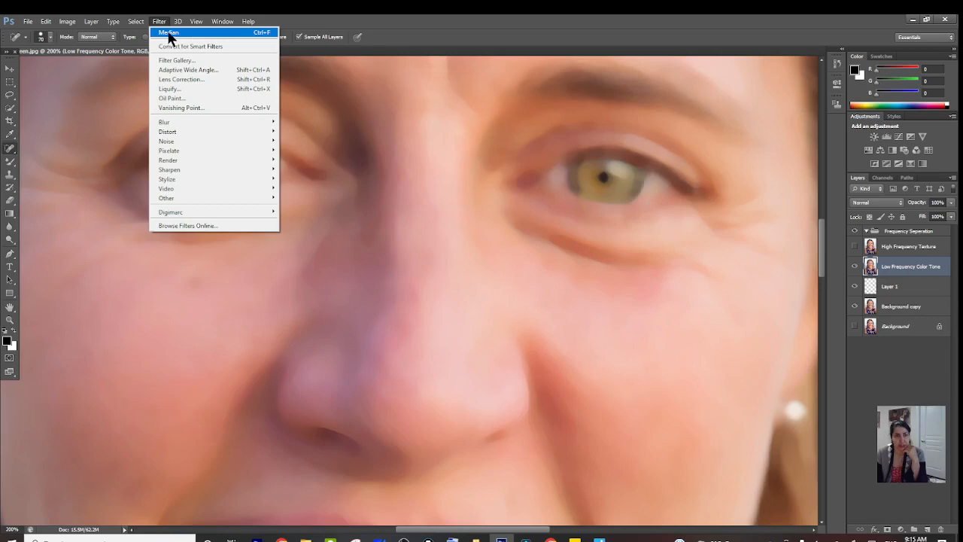
pyautogui.click(169, 34)
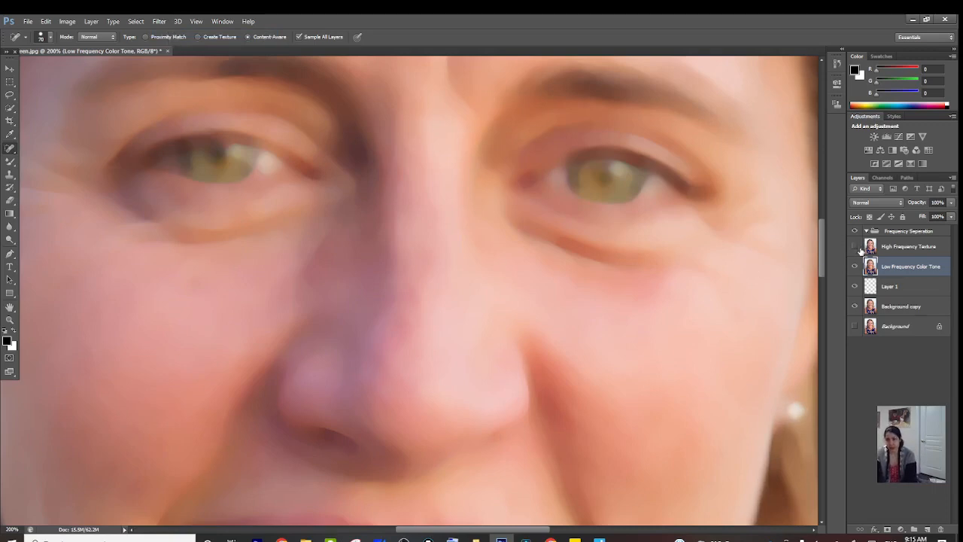
pyautogui.click(855, 246)
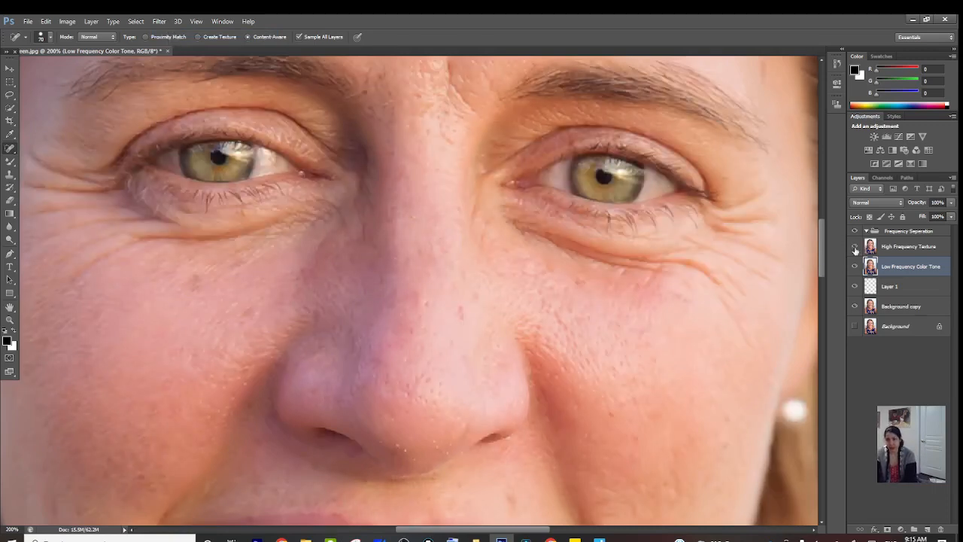
pyautogui.click(909, 247)
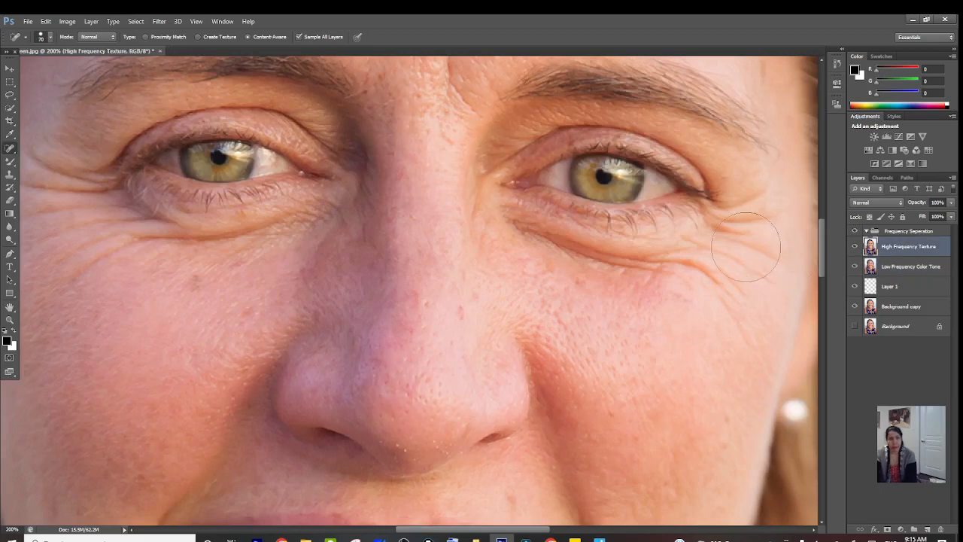
# Use Apply Image on the High Frequency Texture layer with Low Frequency Color Tone as source layer, Subtract blending, scale 2 and offset 128
pyautogui.click(66, 22)
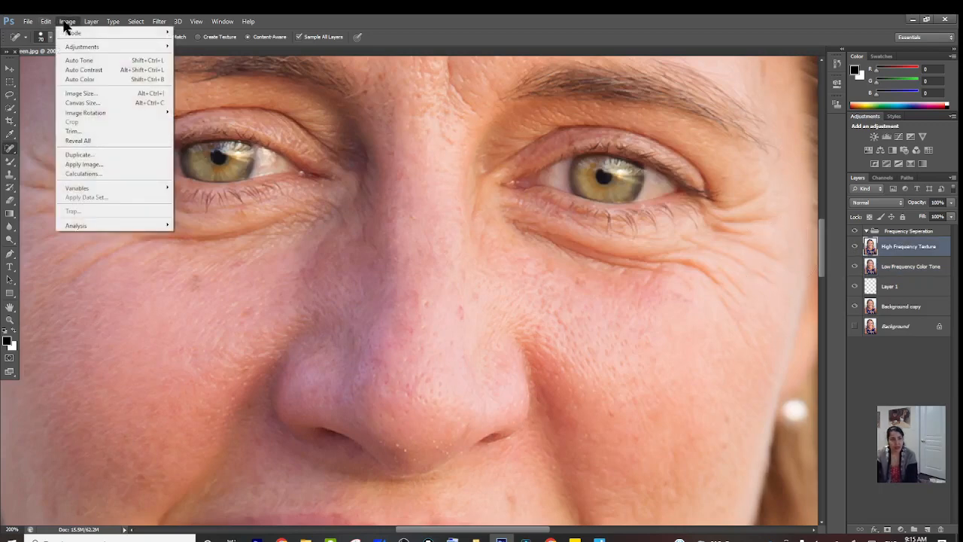
pyautogui.click(87, 166)
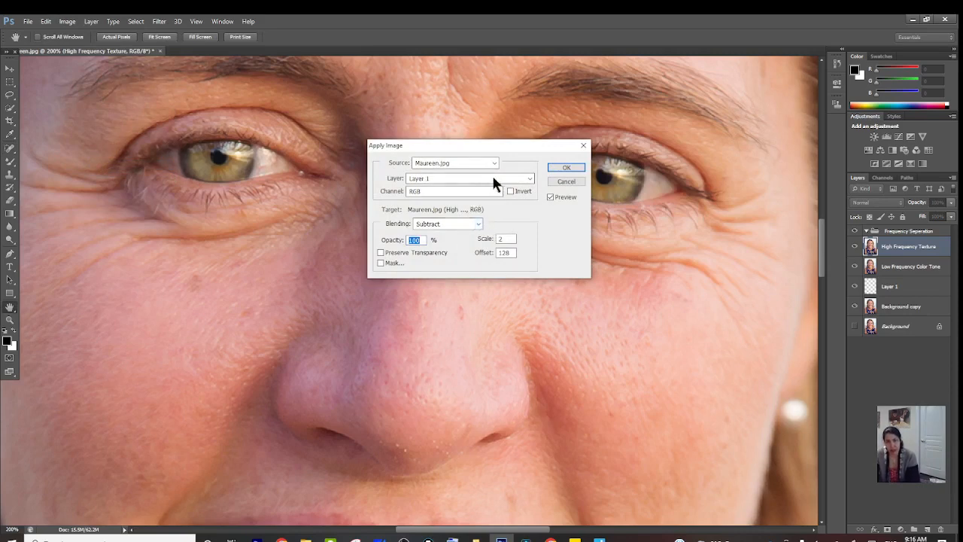
pyautogui.click(530, 178)
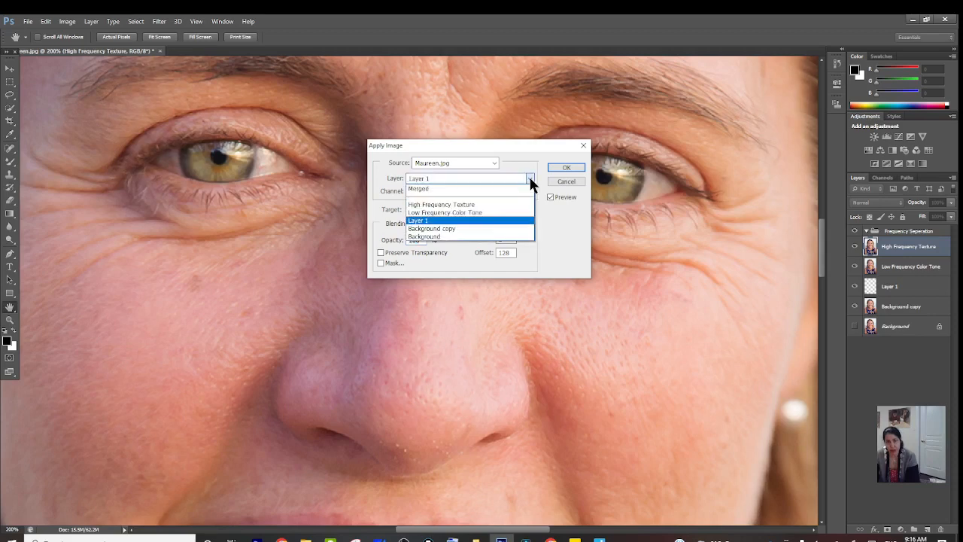
pyautogui.click(462, 212)
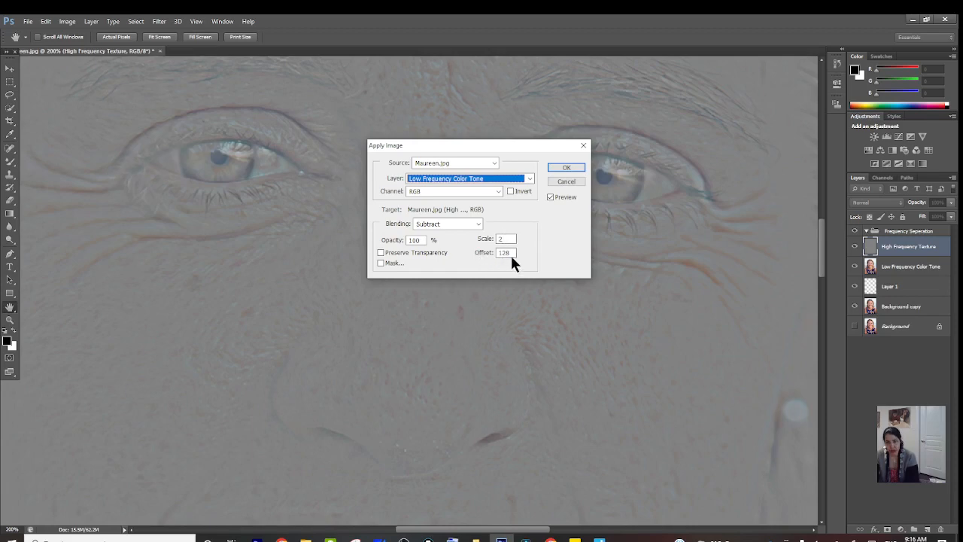
pyautogui.click(571, 164)
pyautogui.press('j')
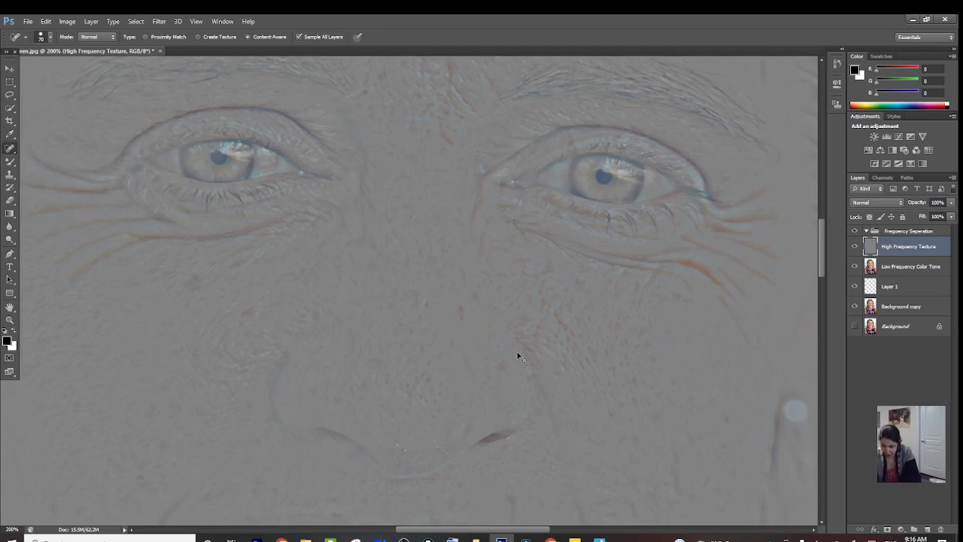
# Compare the whole portrait with the High Frequency Texture layer hidden and shown
pyautogui.hotkey('ctrl', '-')
pyautogui.hotkey('ctrl', '-')
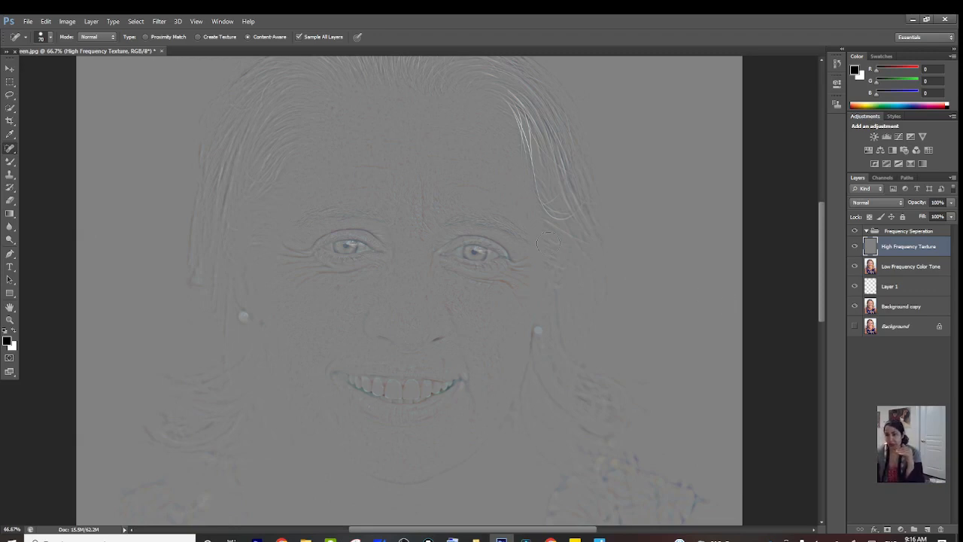
pyautogui.click(855, 248)
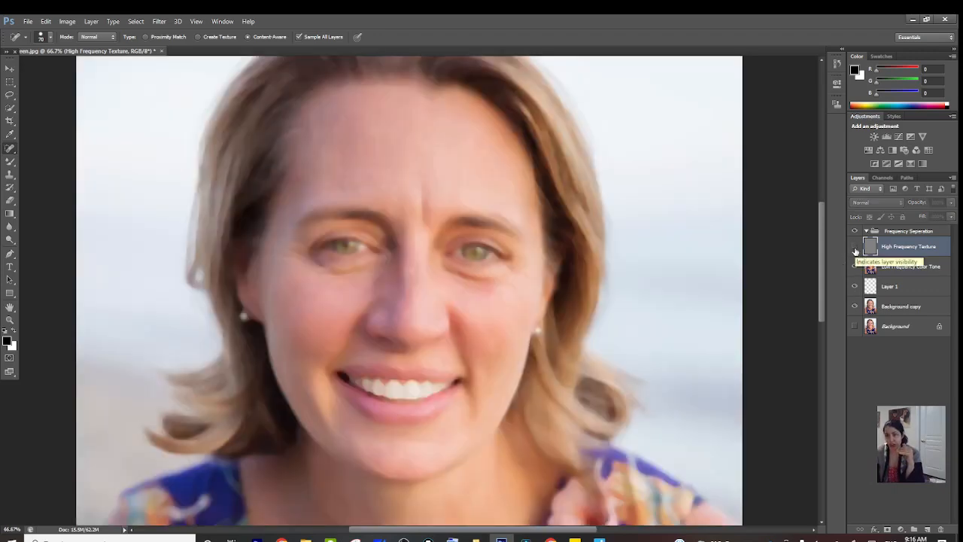
pyautogui.click(855, 248)
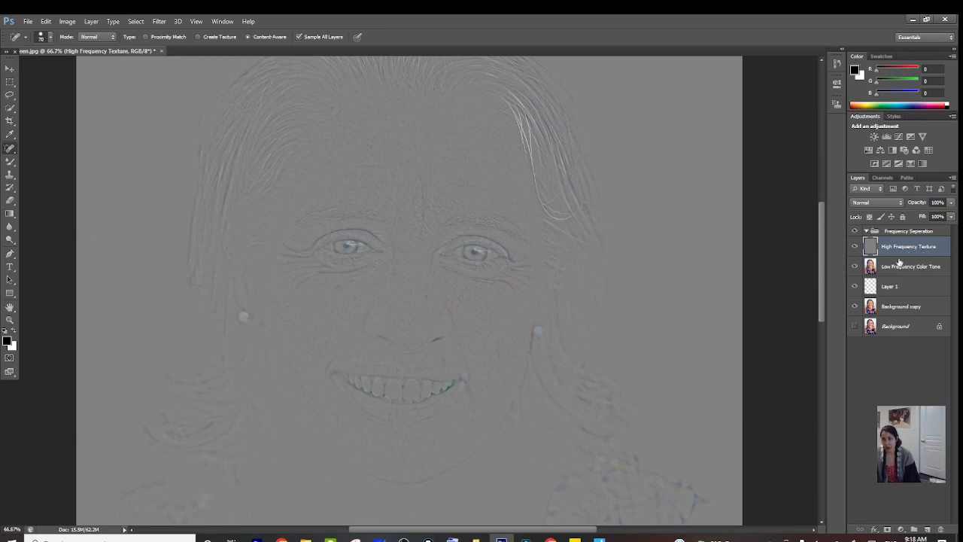
# Set the High Frequency Texture layer's blend mode to Linear Light
pyautogui.click(902, 207)
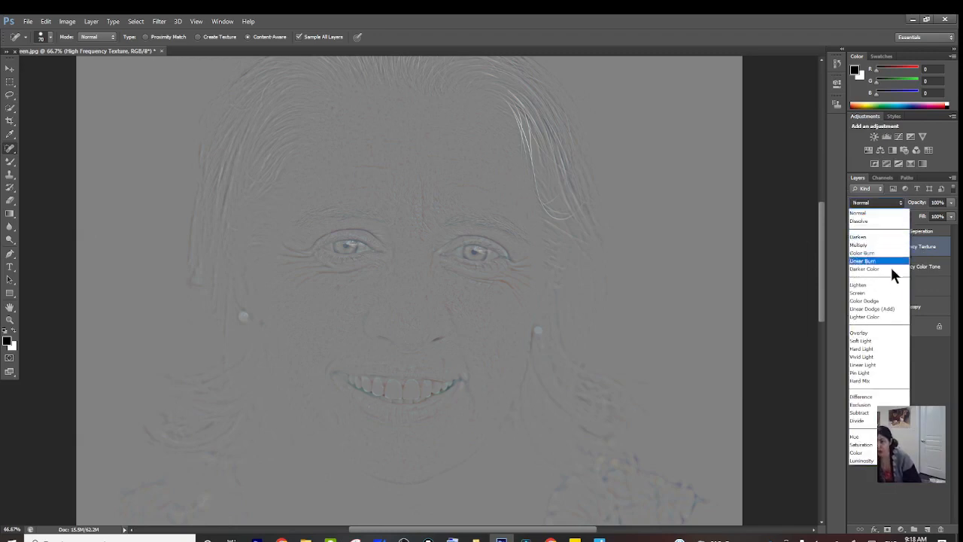
pyautogui.click(878, 365)
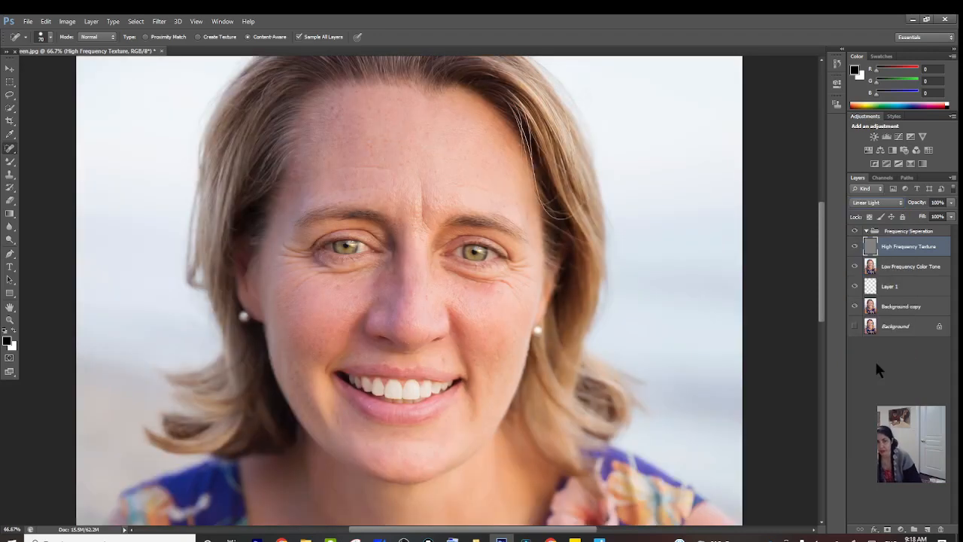
pyautogui.click(854, 325)
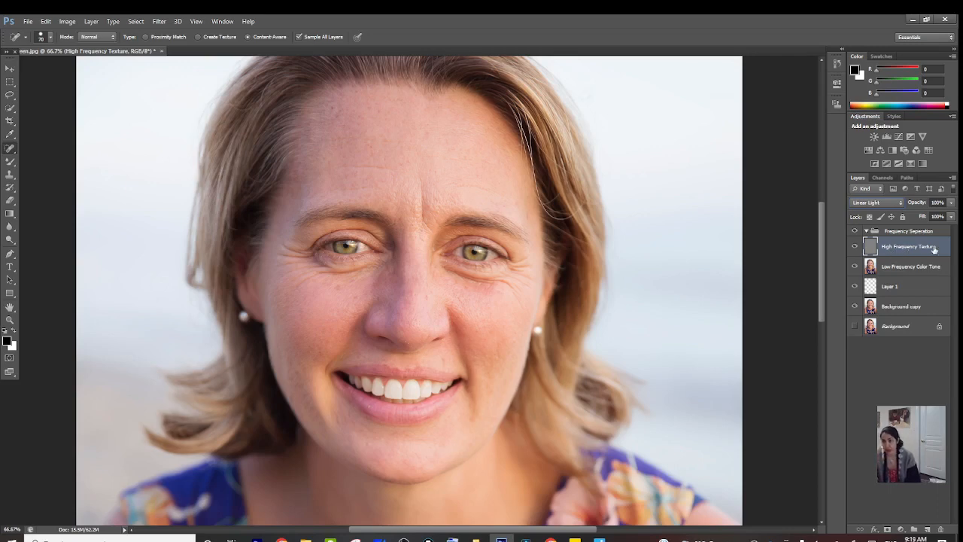
# Duplicate the High Frequency Texture layer, set the copy's blend mode to Normal and clip it to the layer below
pyautogui.moveTo(934, 249); pyautogui.dragTo(928, 529)
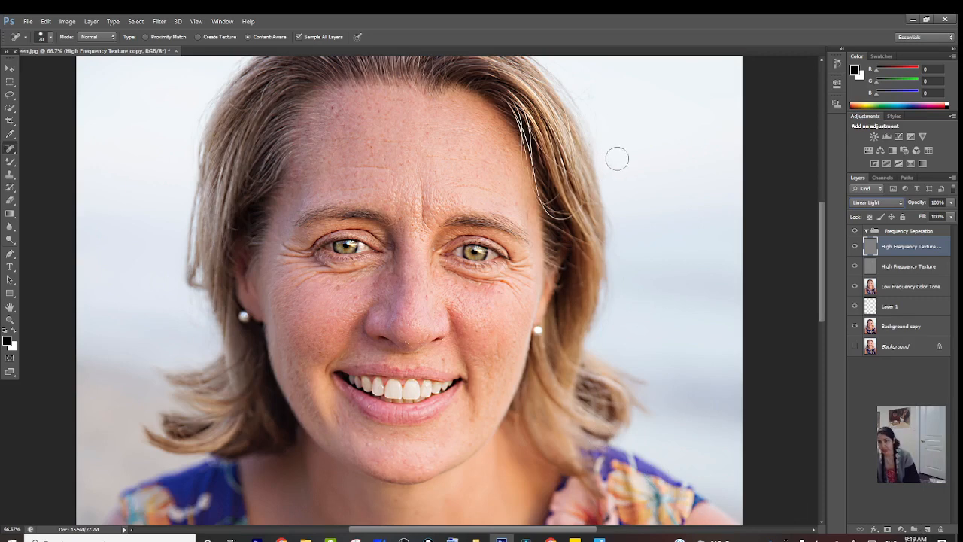
pyautogui.click(902, 205)
pyautogui.click(864, 214)
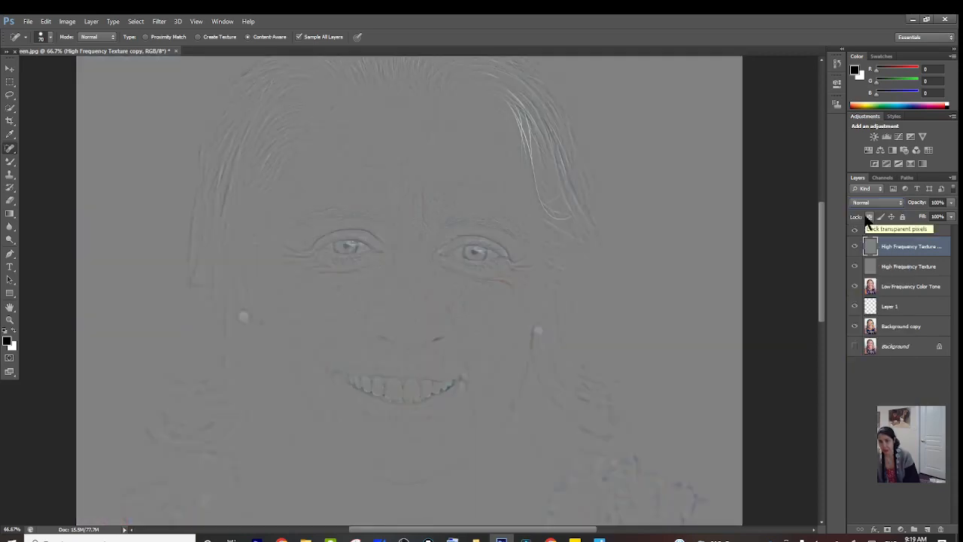
pyautogui.rightClick(904, 257)
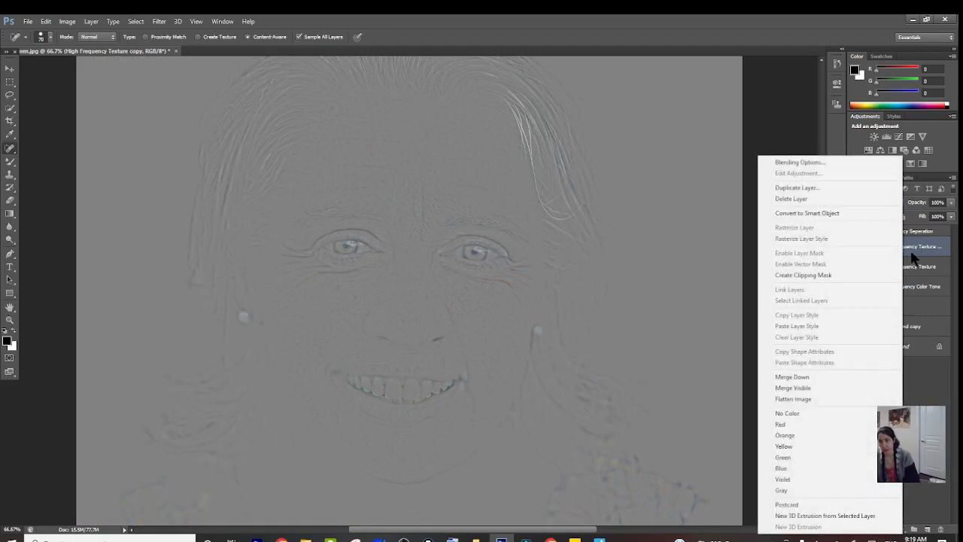
pyautogui.click(828, 274)
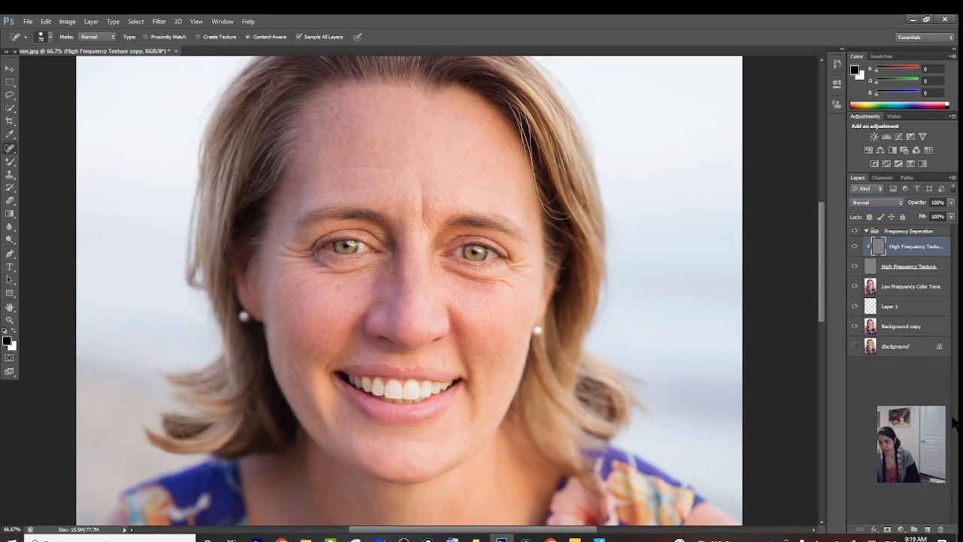
# Add a new empty layer directly above Low Frequency Color Tone and name it "Fix Color Here"
pyautogui.click(927, 531)
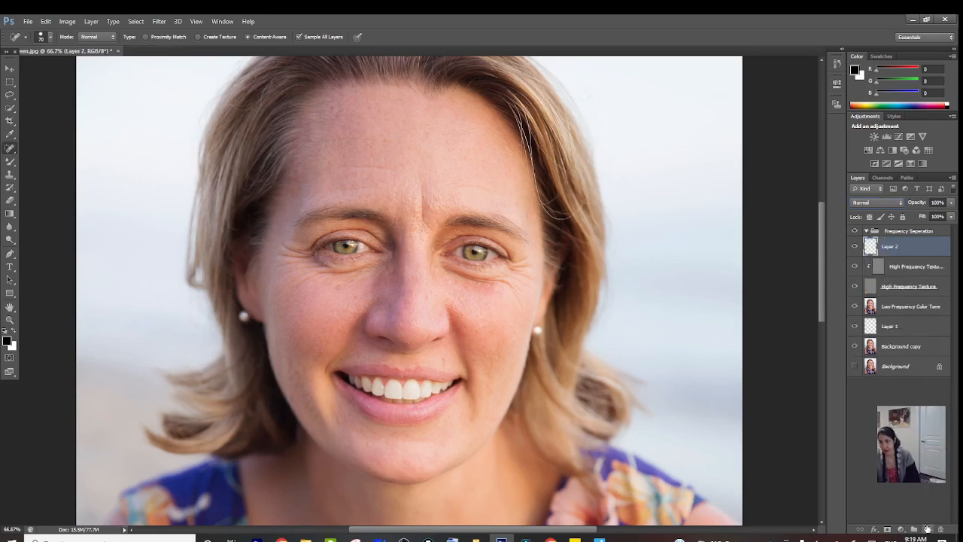
pyautogui.moveTo(924, 247); pyautogui.dragTo(910, 298)
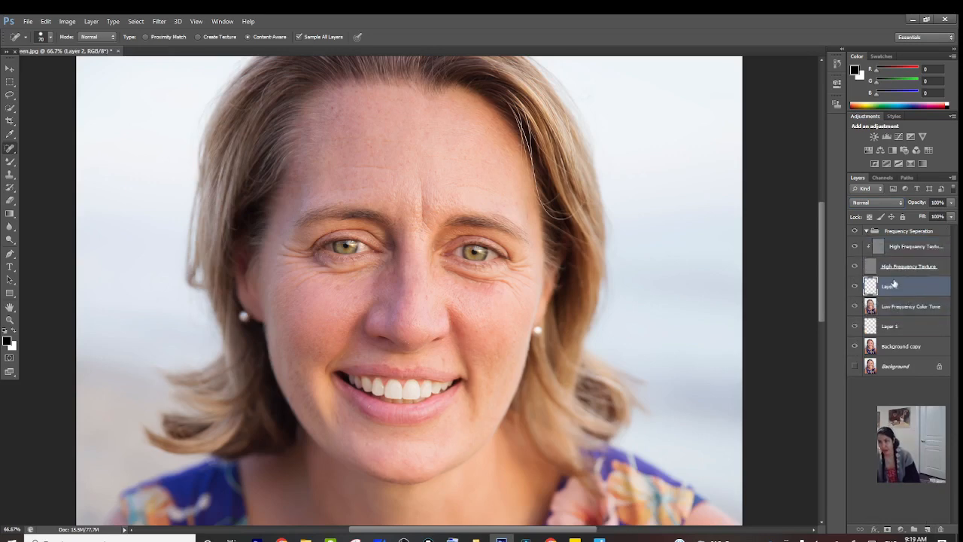
pyautogui.doubleClick(889, 287)
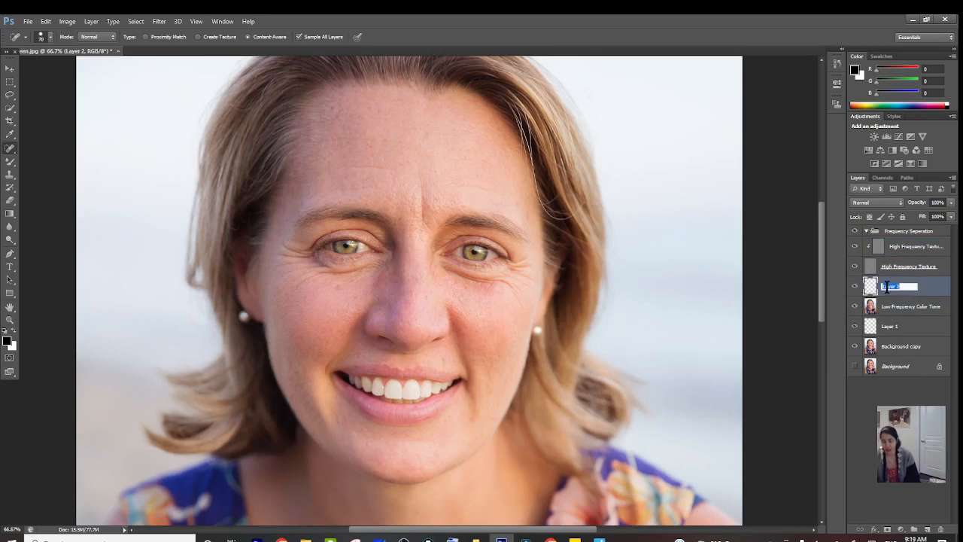
pyautogui.write('F')
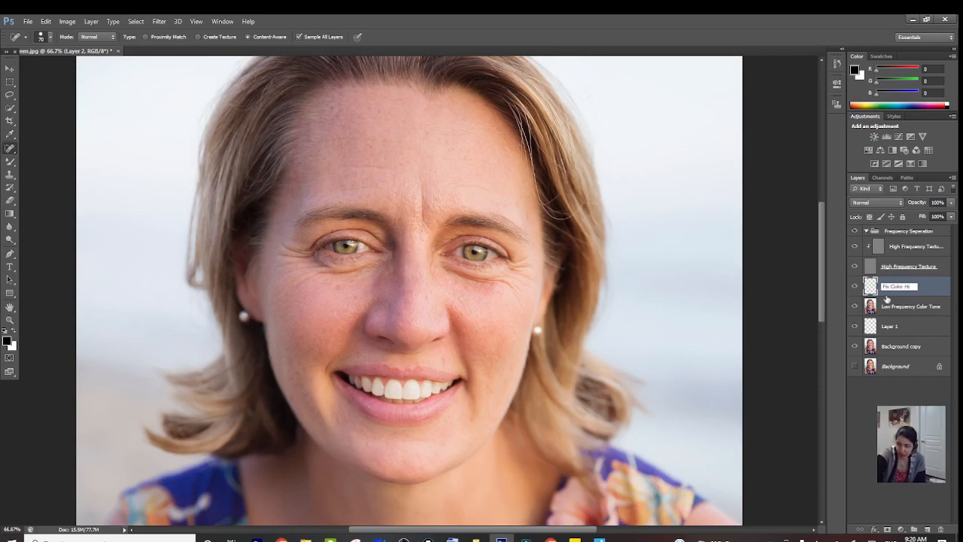
pyautogui.write('ix Color Here')
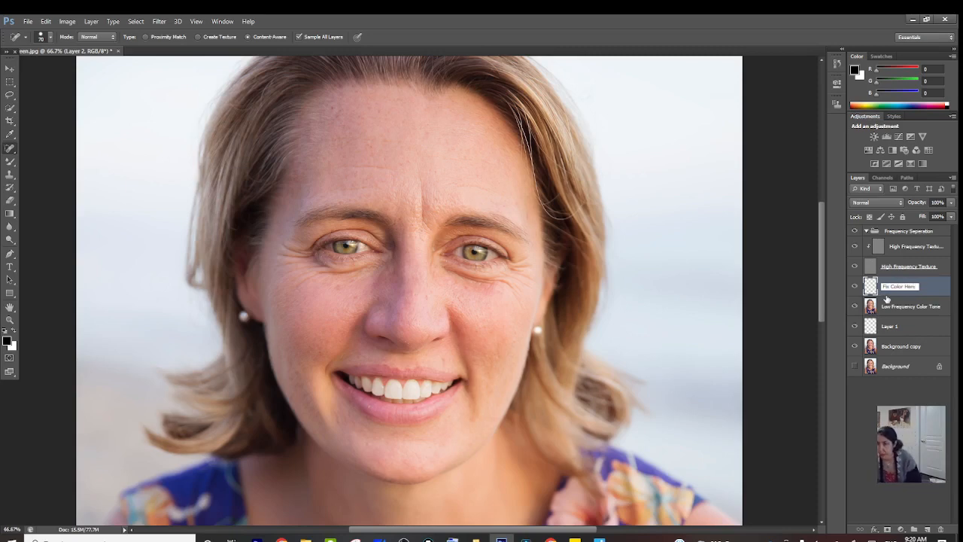
pyautogui.press('Return')
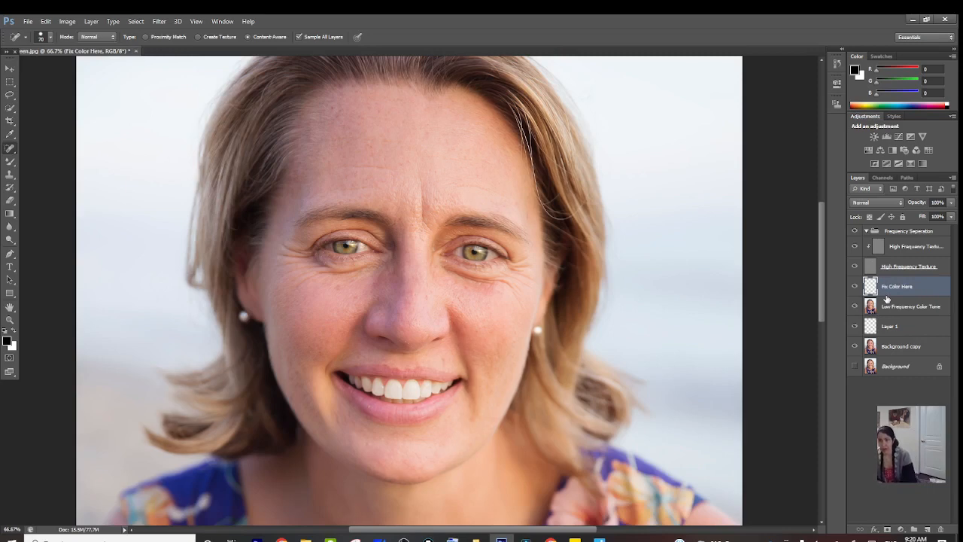
# Hide both High Frequency Texture layers and activate the Mixer Brush tool for the Fix Color Here layer
pyautogui.click(854, 249)
pyautogui.click(854, 268)
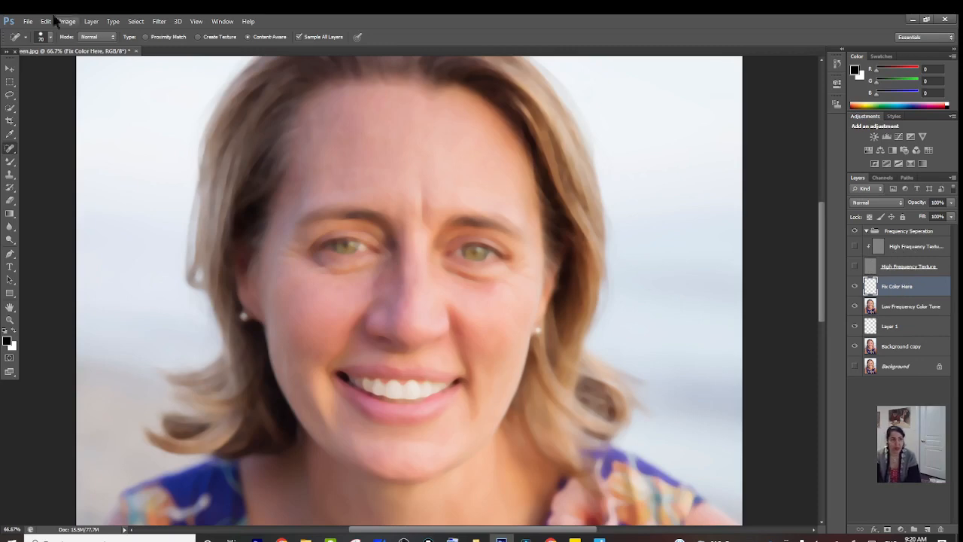
pyautogui.click(11, 162)
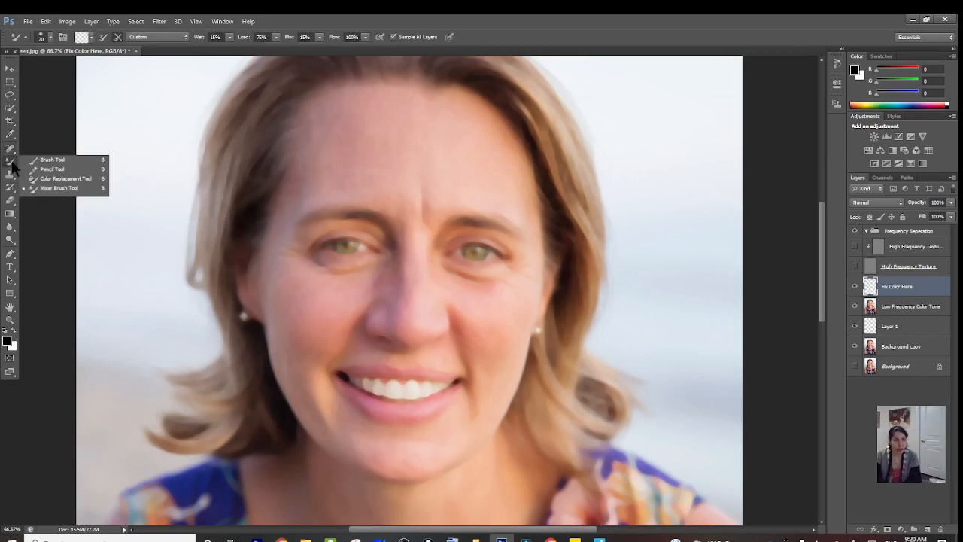
pyautogui.click(51, 188)
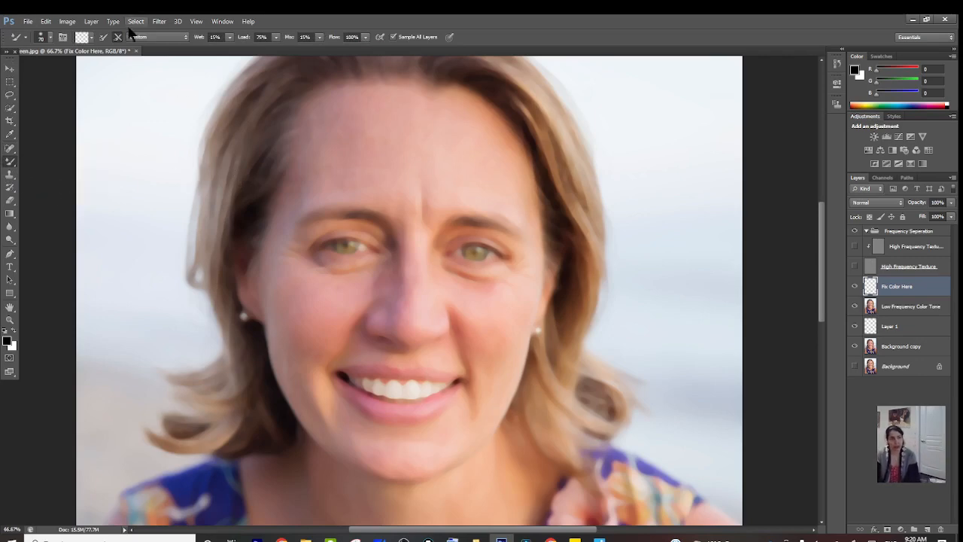
# Review the Mixer Brush's load options and its Wet and Mix settings
pyautogui.click(91, 39)
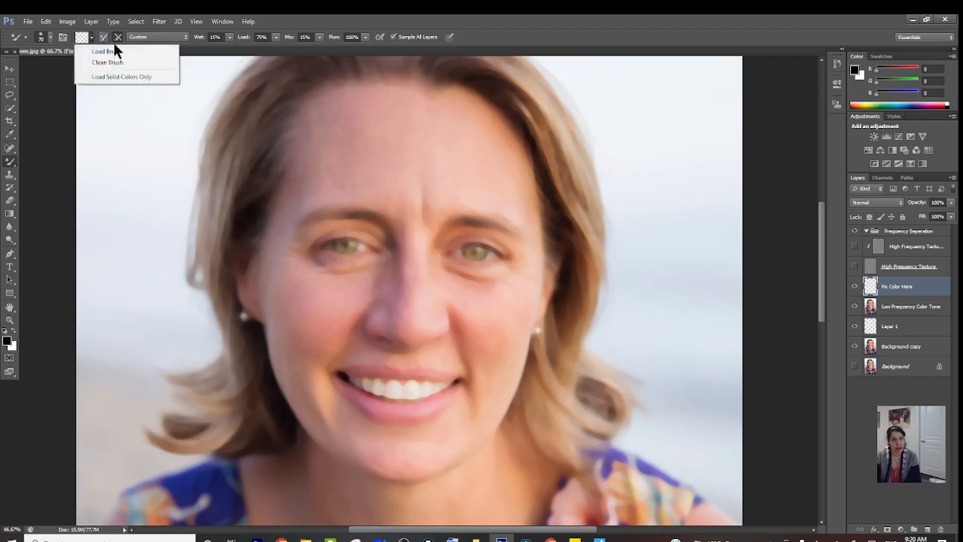
pyautogui.click(113, 113)
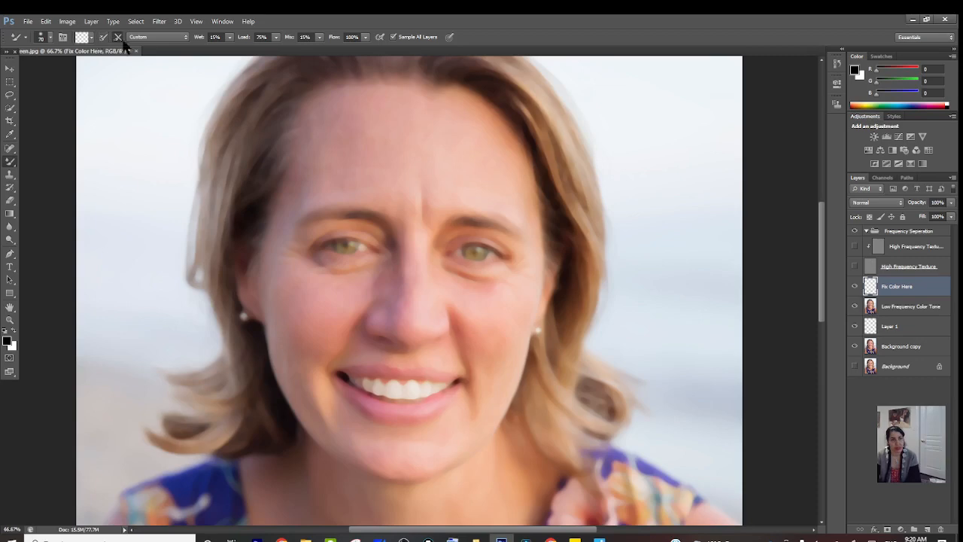
pyautogui.click(230, 38)
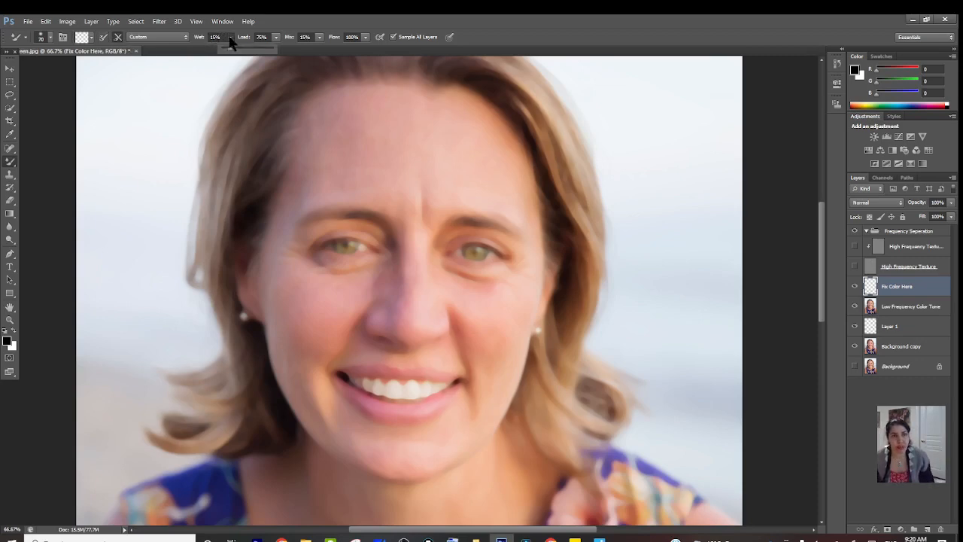
pyautogui.click(231, 42)
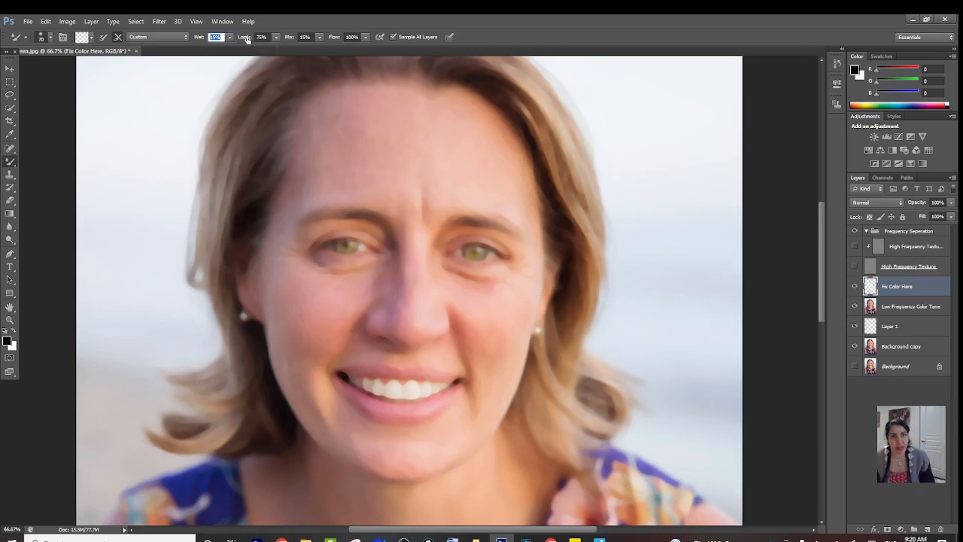
pyautogui.click(319, 39)
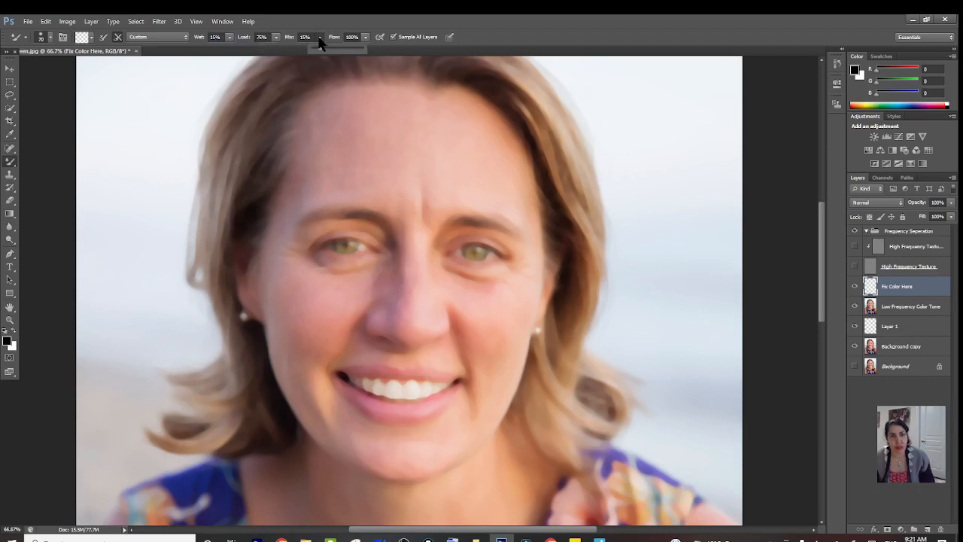
pyautogui.click(393, 58)
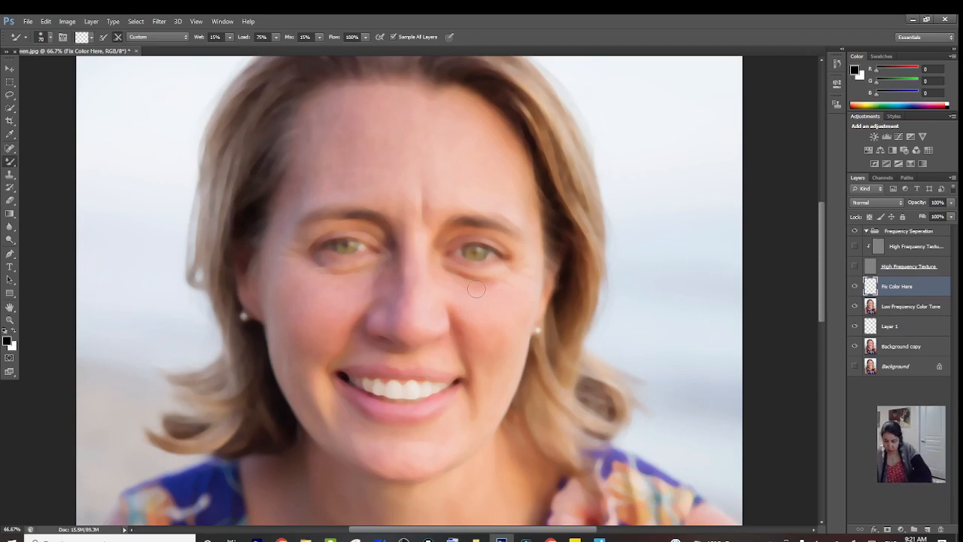
# Blend the skin tones under the subject's left eye and beside the nose with the Mixer Brush, and show both High Frequency Texture layers
pyautogui.hotkey('ctrl', '+')
pyautogui.hotkey('ctrl', '+')
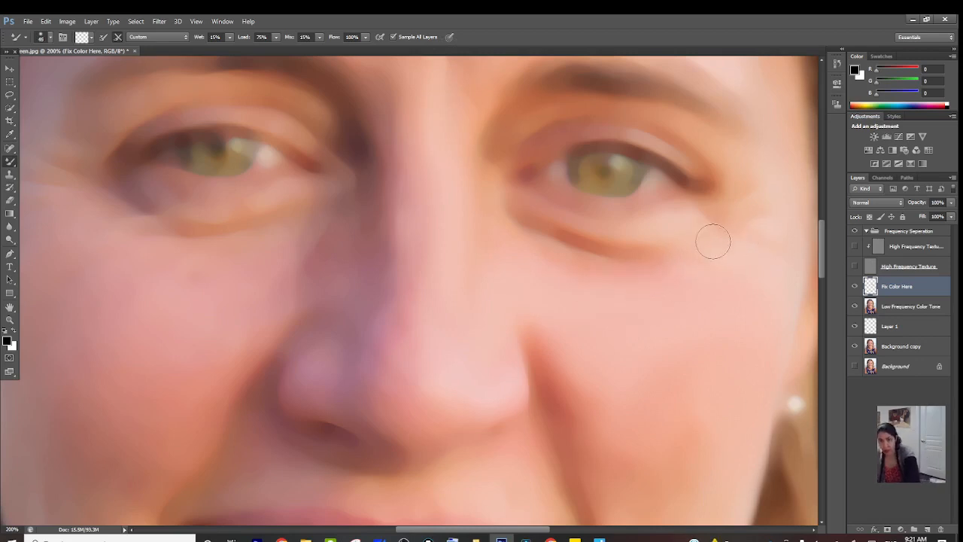
pyautogui.moveTo(667, 231); pyautogui.dragTo(628, 238)
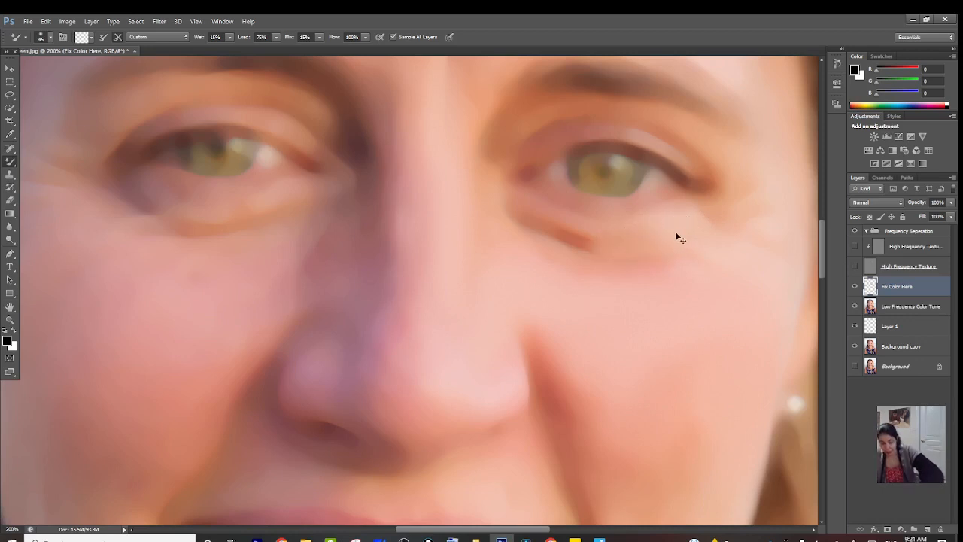
pyautogui.hotkey('ctrl', 'z')
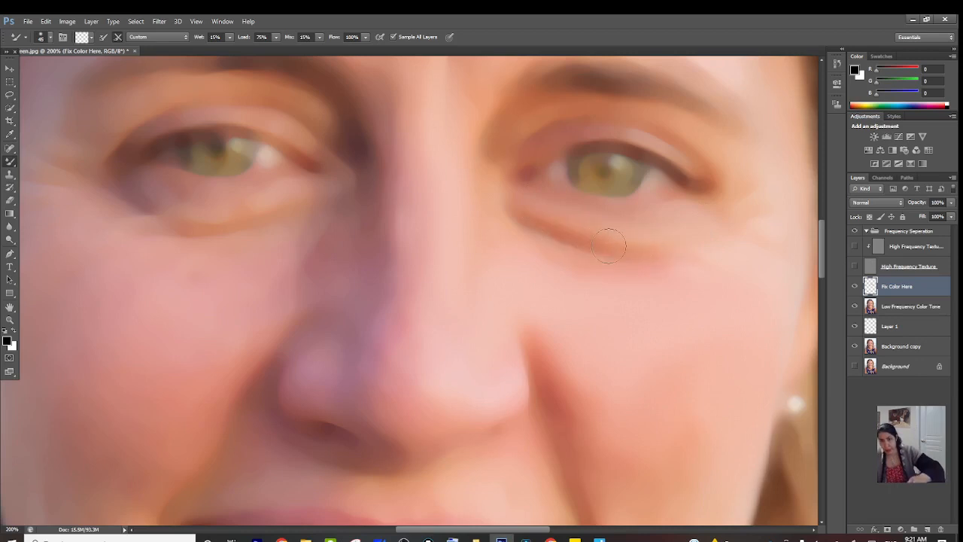
pyautogui.moveTo(609, 246); pyautogui.dragTo(675, 244)
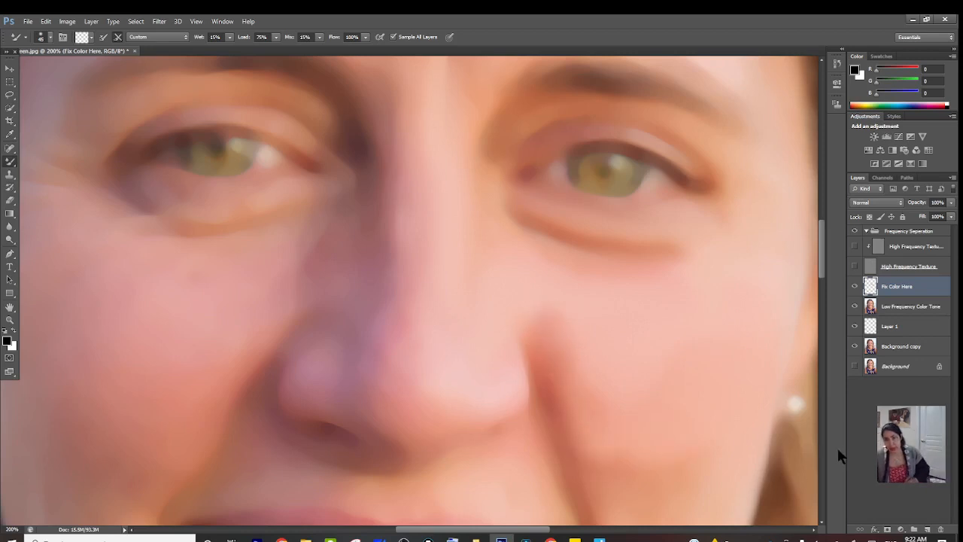
pyautogui.click(853, 247)
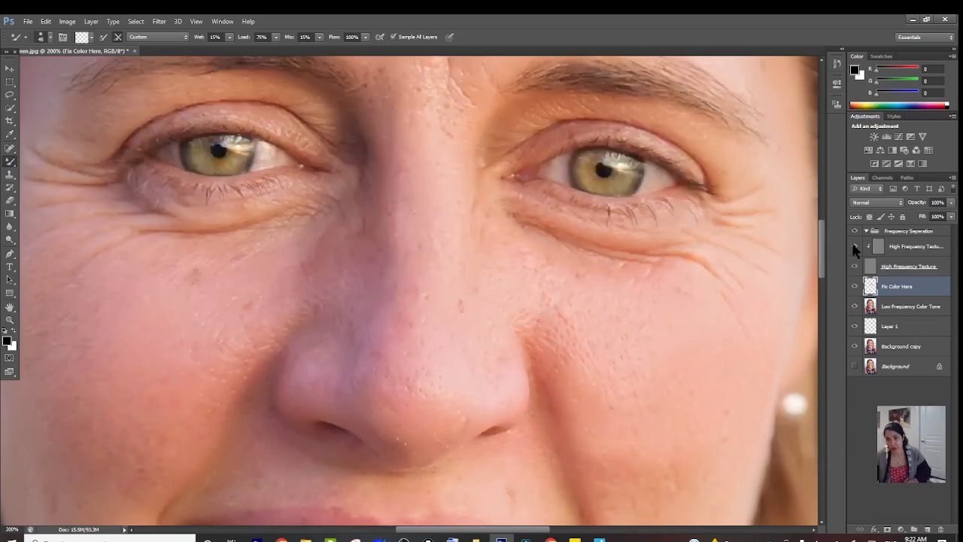
# Compare the cheek and under-eye skin with the Fix Color Here layer hidden and shown
pyautogui.click(855, 286)
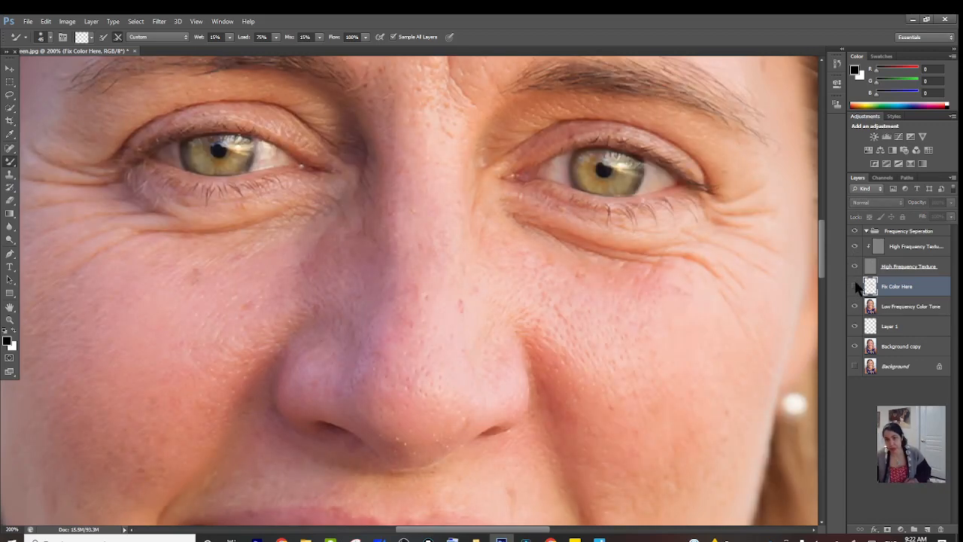
pyautogui.click(855, 286)
pyautogui.click(854, 286)
pyautogui.click(855, 286)
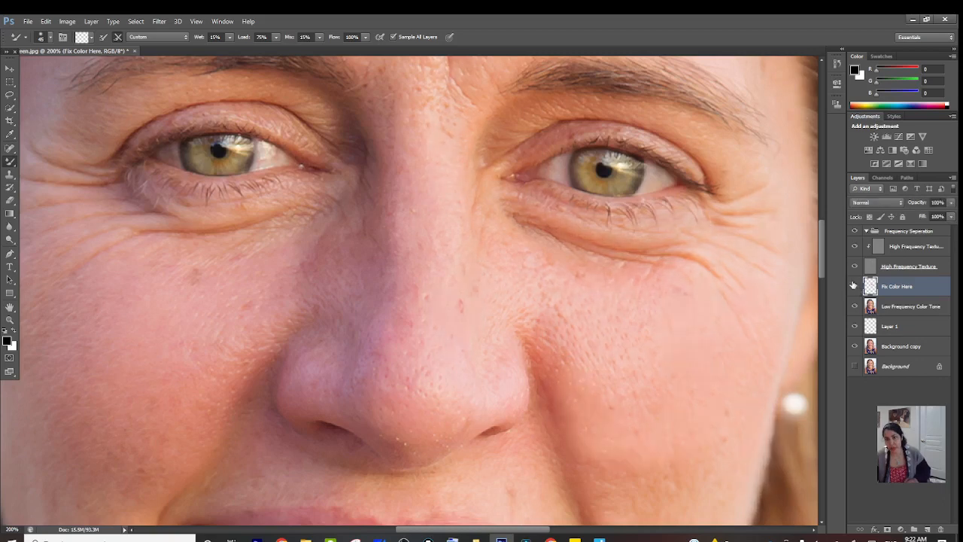
pyautogui.click(855, 286)
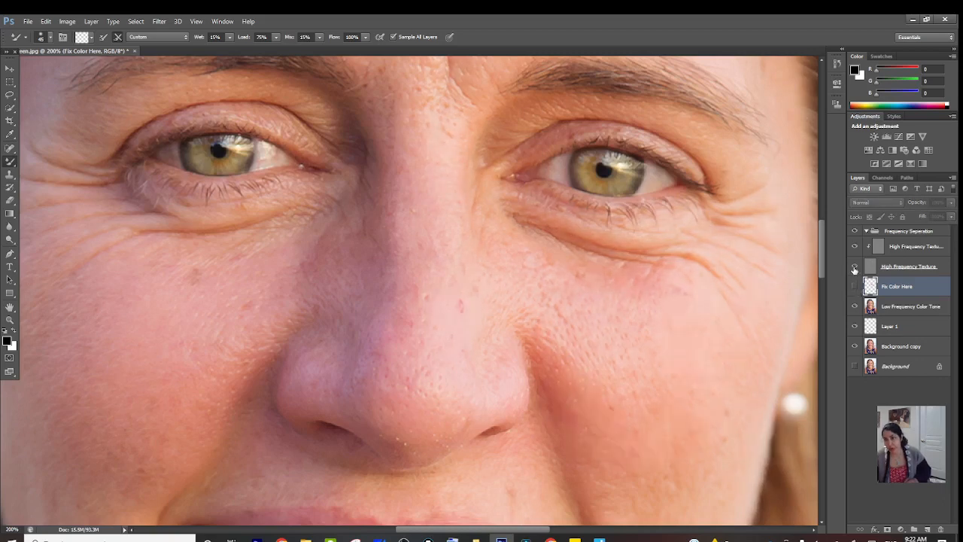
# With both High Frequency Texture layers hidden, blend the skin tones around the outer corner of the subject's left eye and temple, and show the texture layers again
pyautogui.click(855, 268)
pyautogui.click(855, 287)
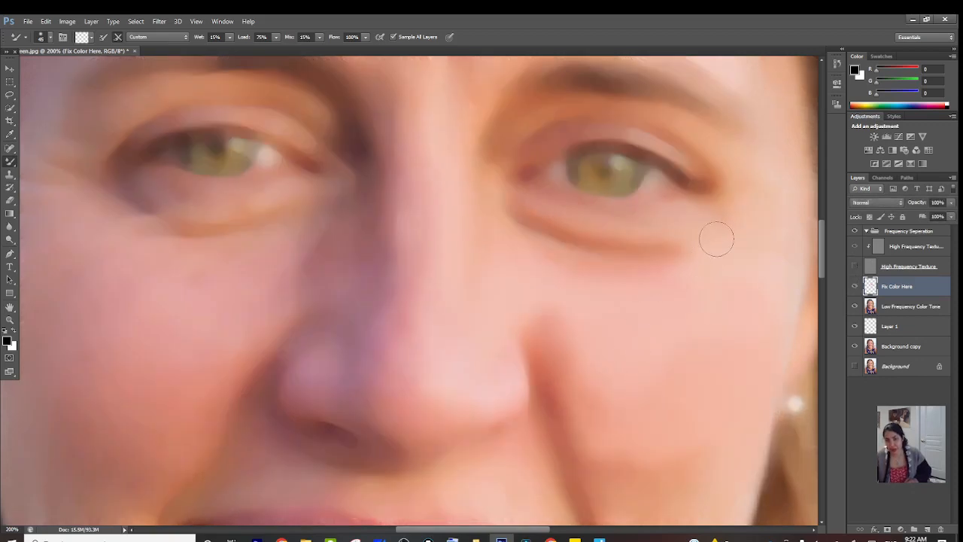
pyautogui.moveTo(695, 249)
pyautogui.mouseDown()
pyautogui.moveTo(591, 244)
pyautogui.moveTo(531, 219)
pyautogui.moveTo(676, 243)
pyautogui.mouseUp()
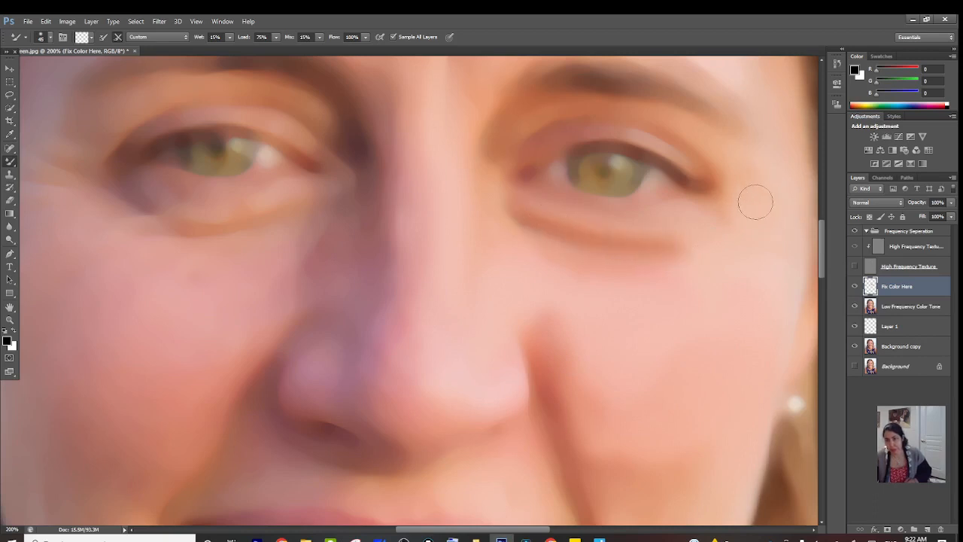
pyautogui.moveTo(780, 197)
pyautogui.mouseDown()
pyautogui.moveTo(746, 185)
pyautogui.moveTo(756, 153)
pyautogui.moveTo(774, 159)
pyautogui.mouseUp()
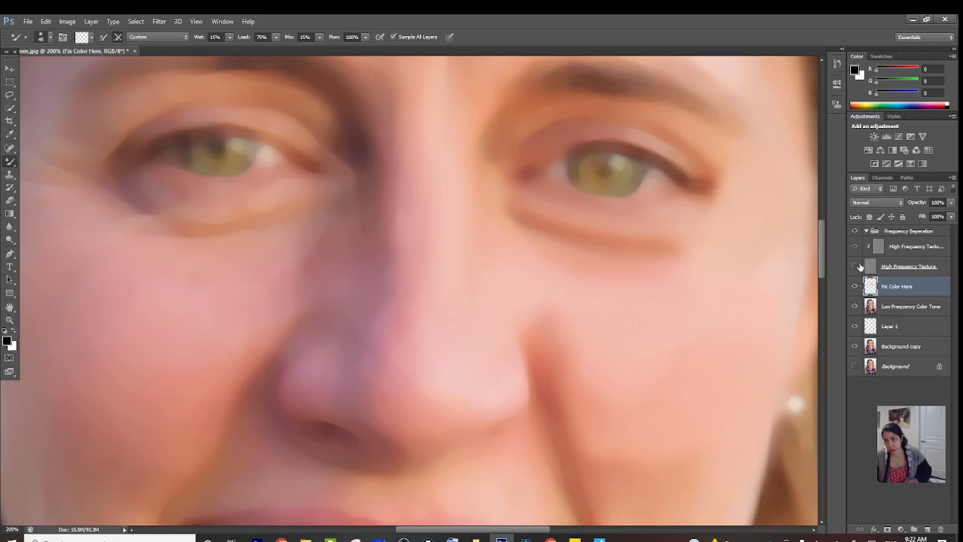
pyautogui.click(855, 268)
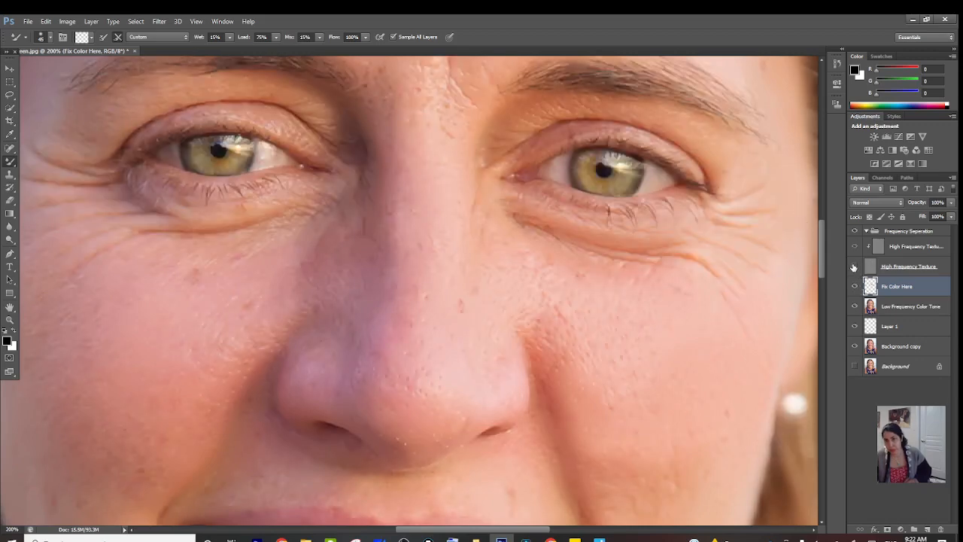
pyautogui.click(854, 267)
pyautogui.click(854, 268)
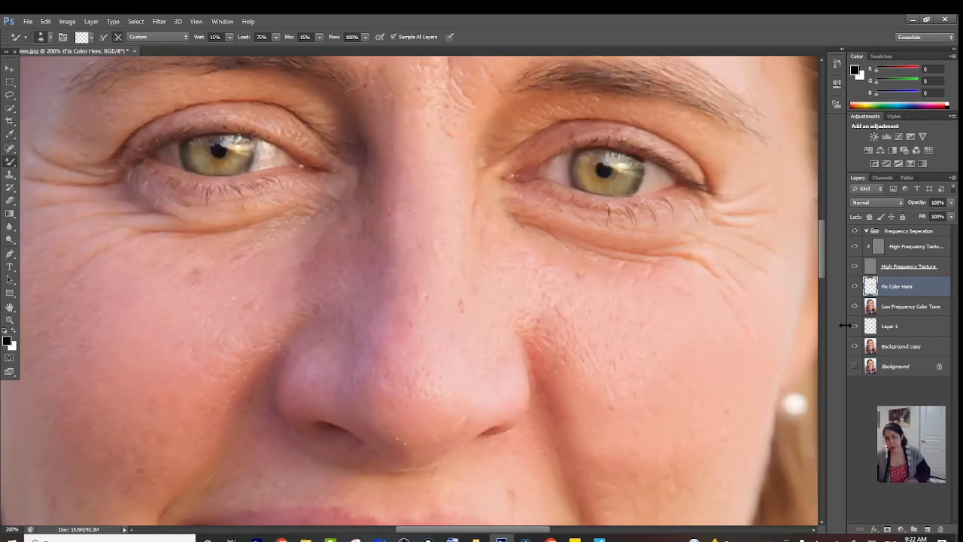
# Toggle the Fix Color Here layer to compare the eye-area blending up close and at full-face view, leaving the layer visible
pyautogui.click(855, 286)
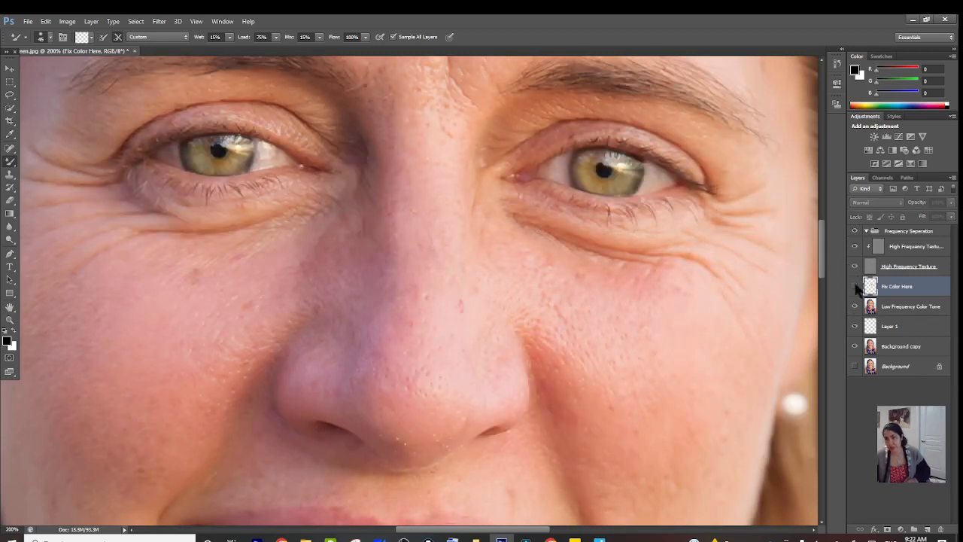
pyautogui.click(854, 287)
pyautogui.click(855, 286)
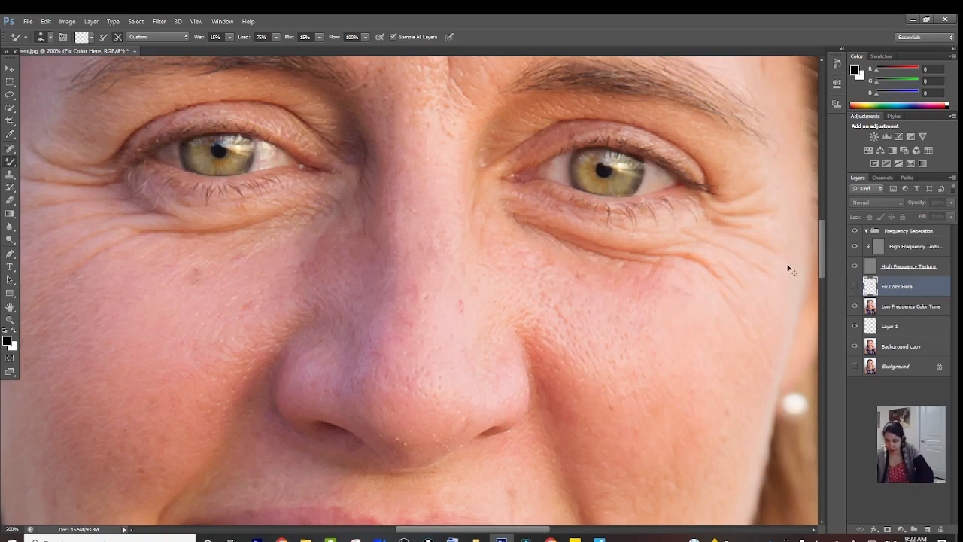
pyautogui.hotkey('ctrl', '-')
pyautogui.hotkey('ctrl', '-')
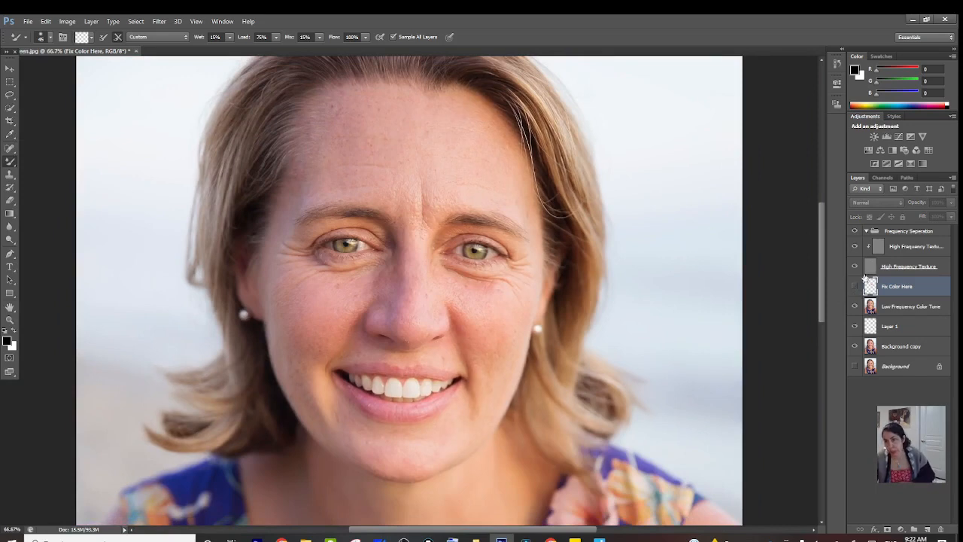
pyautogui.click(855, 287)
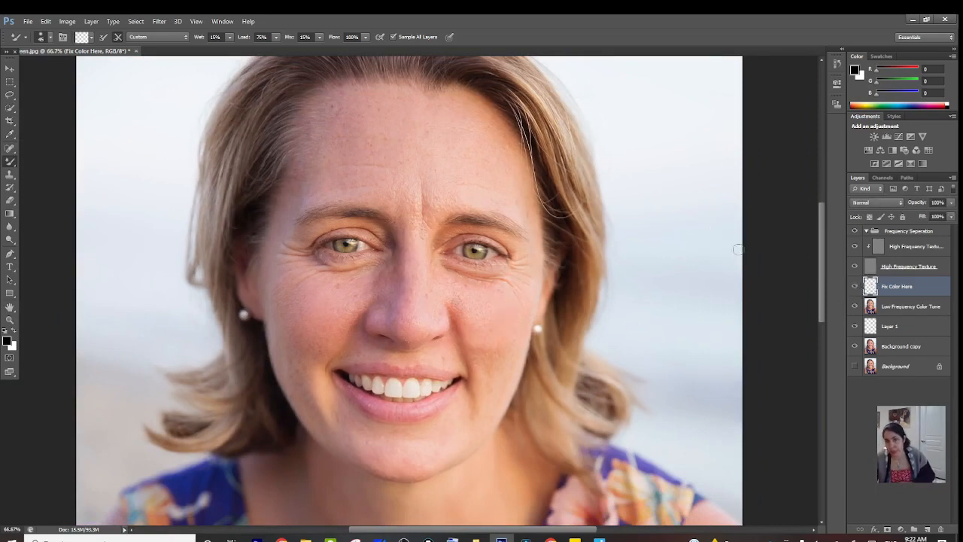
# Hide the texture layers, blend the forehead and left cheek tones with the Mixer Brush at size 150, and show the texture layers
pyautogui.click(855, 268)
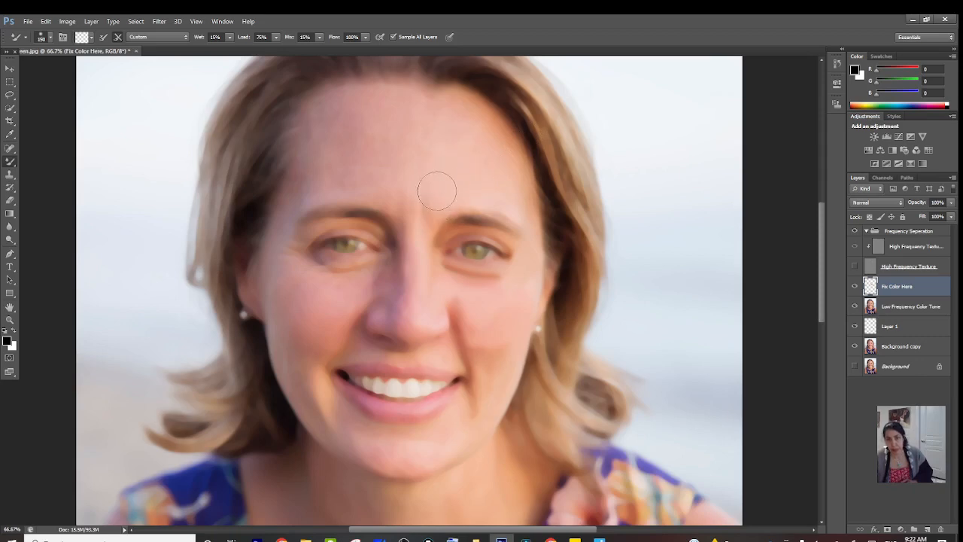
pyautogui.moveTo(437, 191)
pyautogui.mouseDown()
pyautogui.moveTo(456, 110)
pyautogui.moveTo(475, 150)
pyautogui.moveTo(522, 193)
pyautogui.moveTo(448, 163)
pyautogui.moveTo(448, 124)
pyautogui.moveTo(471, 115)
pyautogui.moveTo(532, 212)
pyautogui.moveTo(525, 307)
pyautogui.moveTo(514, 307)
pyautogui.moveTo(487, 356)
pyautogui.moveTo(499, 359)
pyautogui.moveTo(486, 335)
pyautogui.moveTo(500, 338)
pyautogui.moveTo(507, 316)
pyautogui.moveTo(500, 357)
pyautogui.mouseUp()
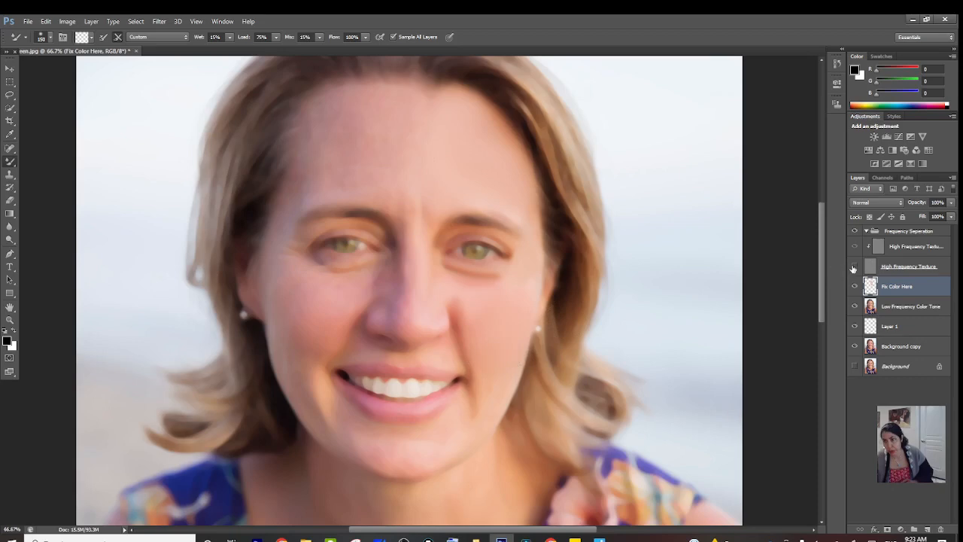
pyautogui.click(854, 268)
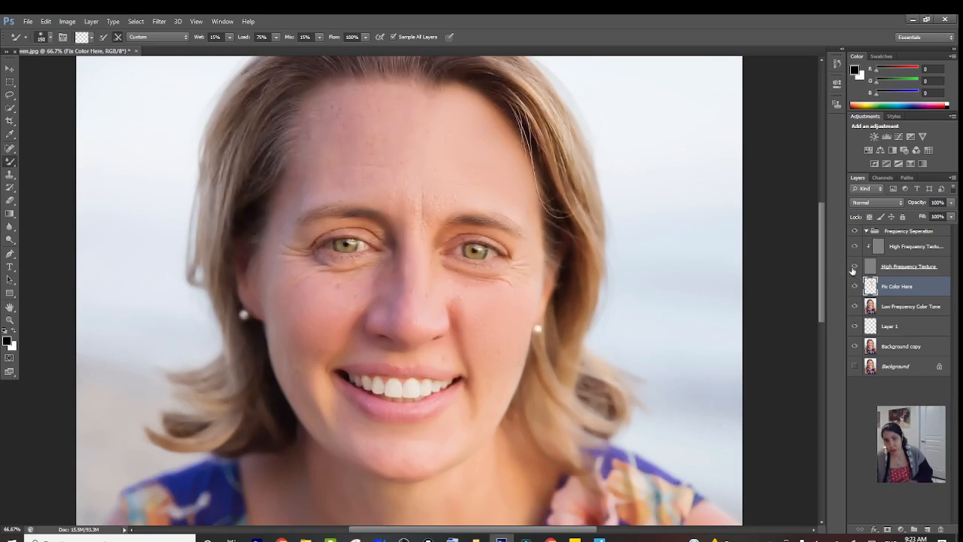
# Check the forehead and cheek blending before and after by toggling the Fix Color Here layer's visibility
pyautogui.click(855, 288)
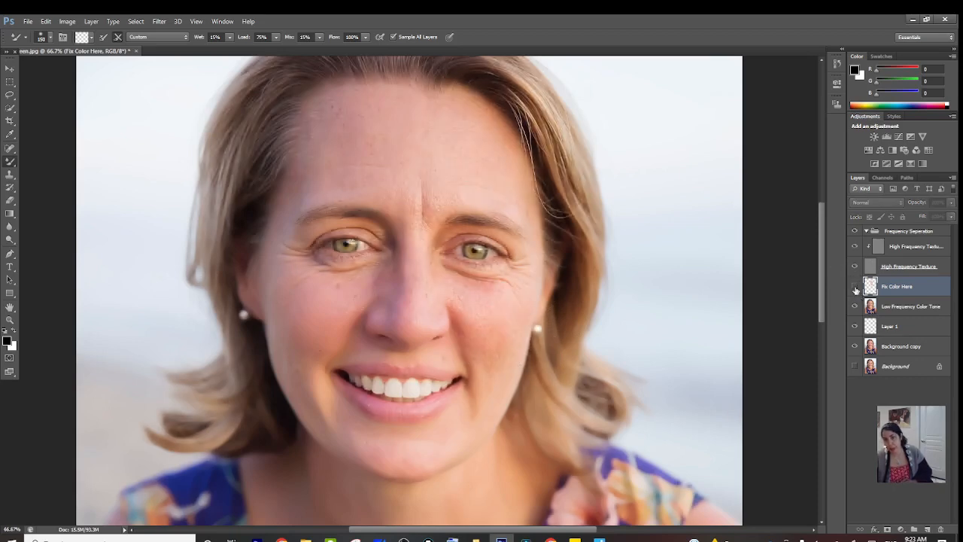
pyautogui.click(855, 288)
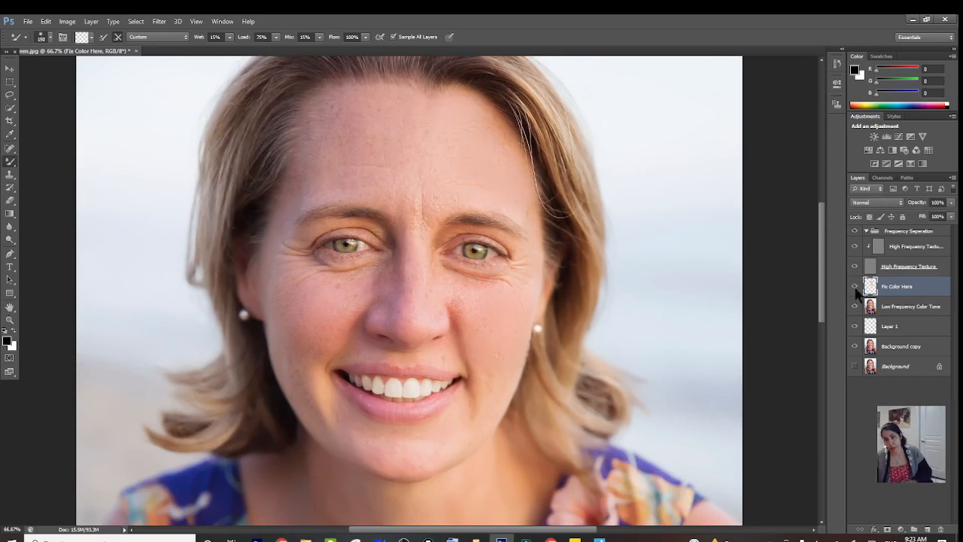
pyautogui.click(856, 288)
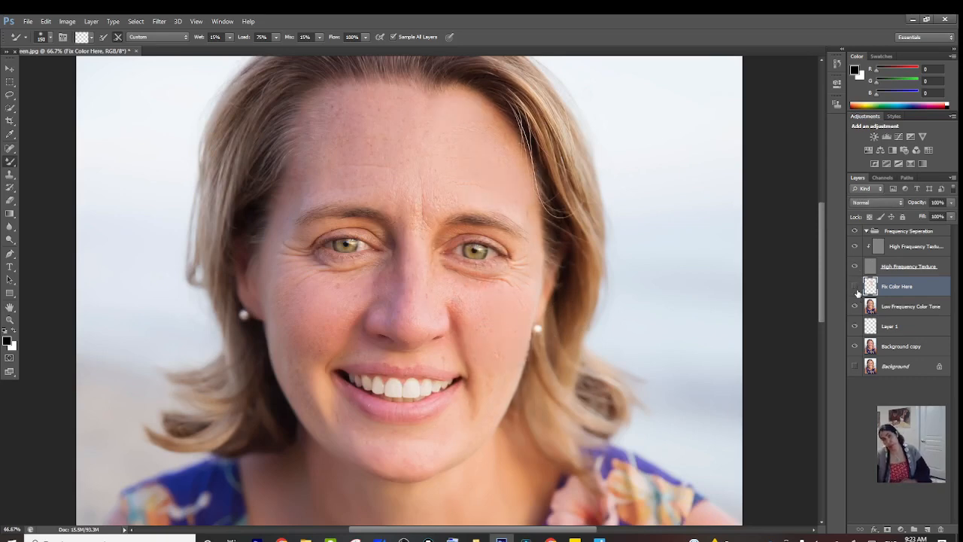
pyautogui.click(855, 288)
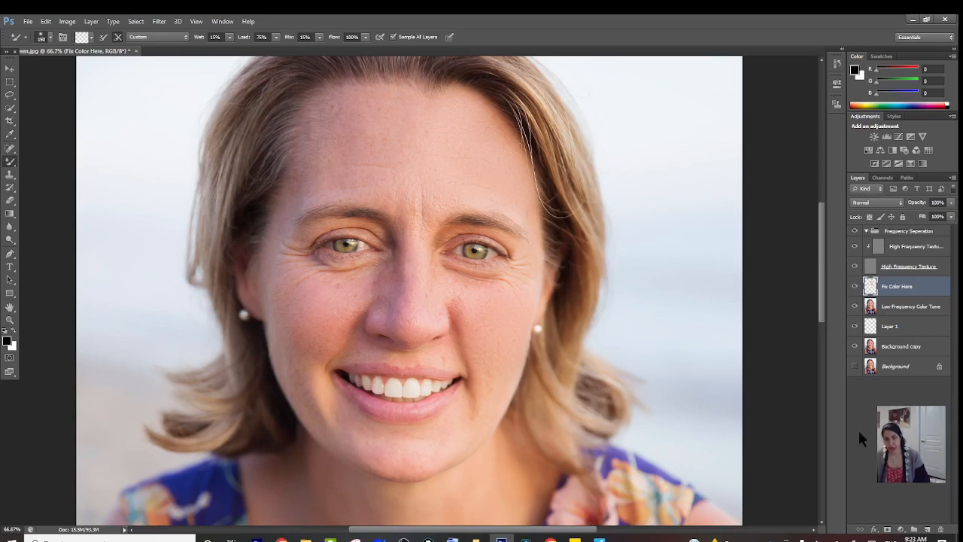
pyautogui.click(27, 22)
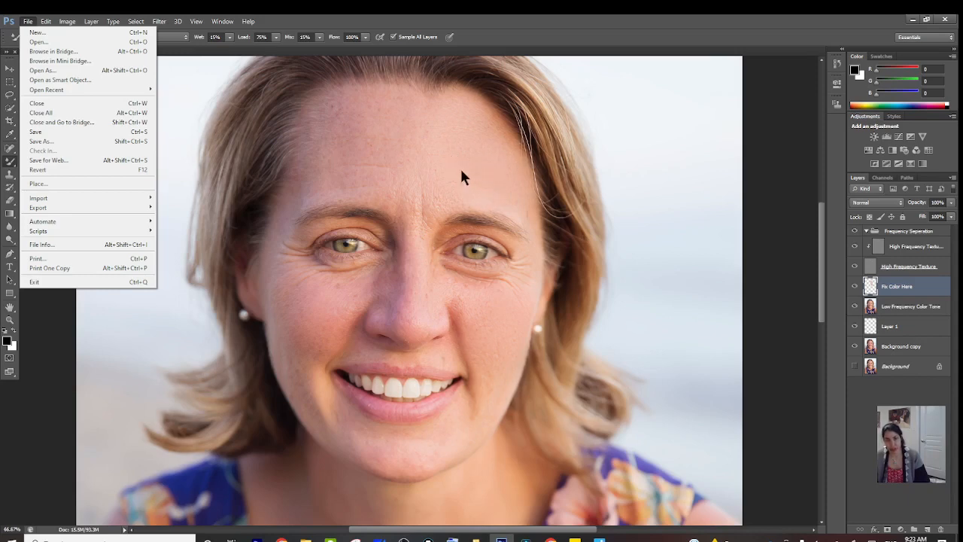
# With the texture layers hidden, even out the skin tones on the subject's left side of the forehead, and show the texture layers again
pyautogui.click(856, 268)
pyautogui.click(855, 267)
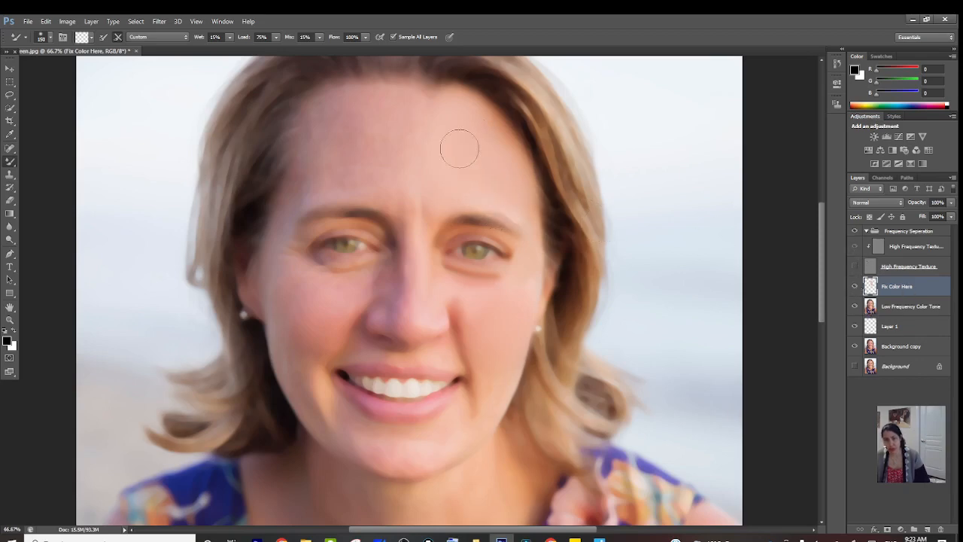
pyautogui.moveTo(459, 149)
pyautogui.mouseDown()
pyautogui.moveTo(431, 123)
pyautogui.moveTo(443, 118)
pyautogui.moveTo(448, 146)
pyautogui.moveTo(475, 161)
pyautogui.moveTo(467, 182)
pyautogui.moveTo(522, 188)
pyautogui.moveTo(499, 195)
pyautogui.moveTo(462, 157)
pyautogui.moveTo(425, 155)
pyautogui.moveTo(437, 153)
pyautogui.moveTo(434, 134)
pyautogui.moveTo(451, 124)
pyautogui.moveTo(420, 132)
pyautogui.moveTo(447, 137)
pyautogui.moveTo(461, 122)
pyautogui.moveTo(483, 125)
pyautogui.moveTo(496, 139)
pyautogui.moveTo(498, 170)
pyautogui.moveTo(479, 119)
pyautogui.moveTo(456, 109)
pyautogui.moveTo(504, 173)
pyautogui.moveTo(434, 170)
pyautogui.moveTo(503, 188)
pyautogui.mouseUp()
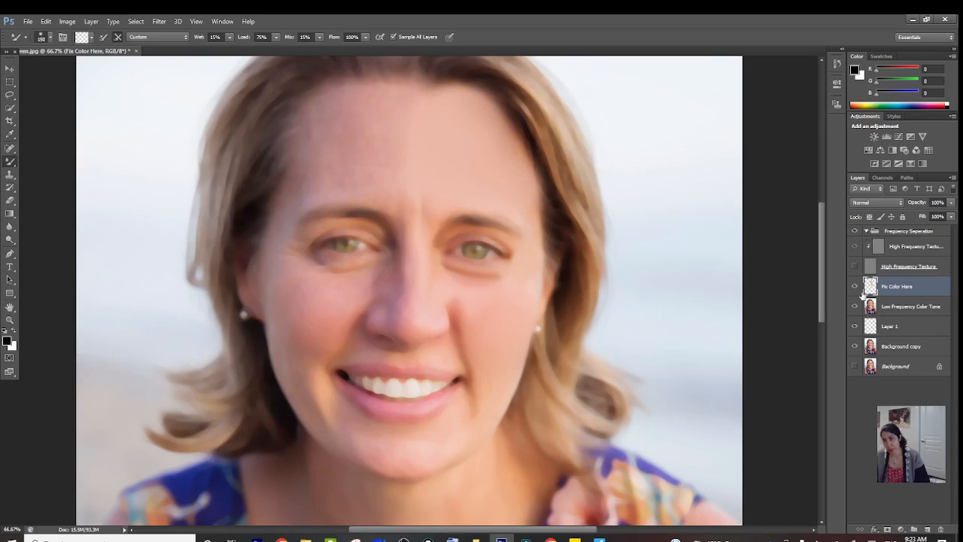
pyautogui.click(855, 266)
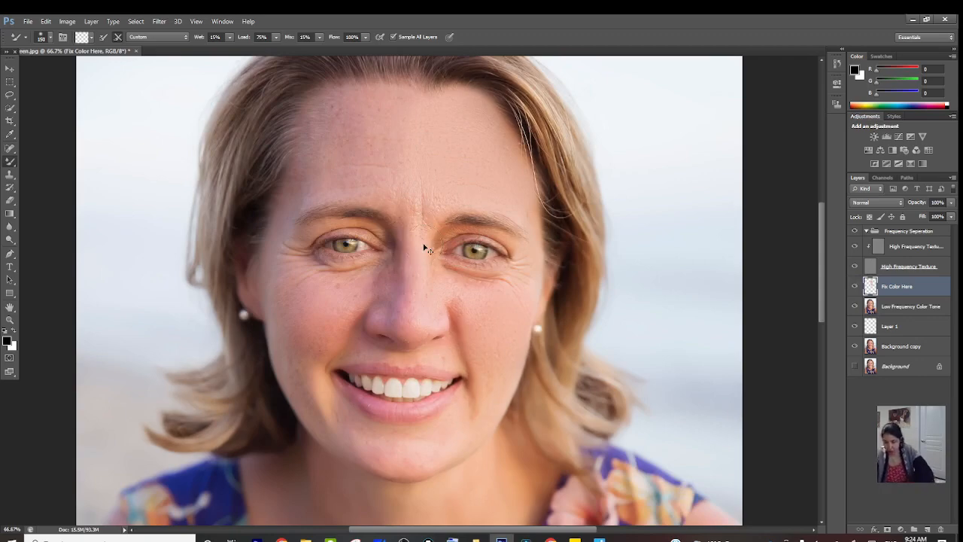
# Inspect the forehead at 200% with the Fix Color Here layer hidden and shown
pyautogui.hotkey('ctrl', '+')
pyautogui.hotkey('ctrl', '+')
pyautogui.scroll(5, 425, 233)
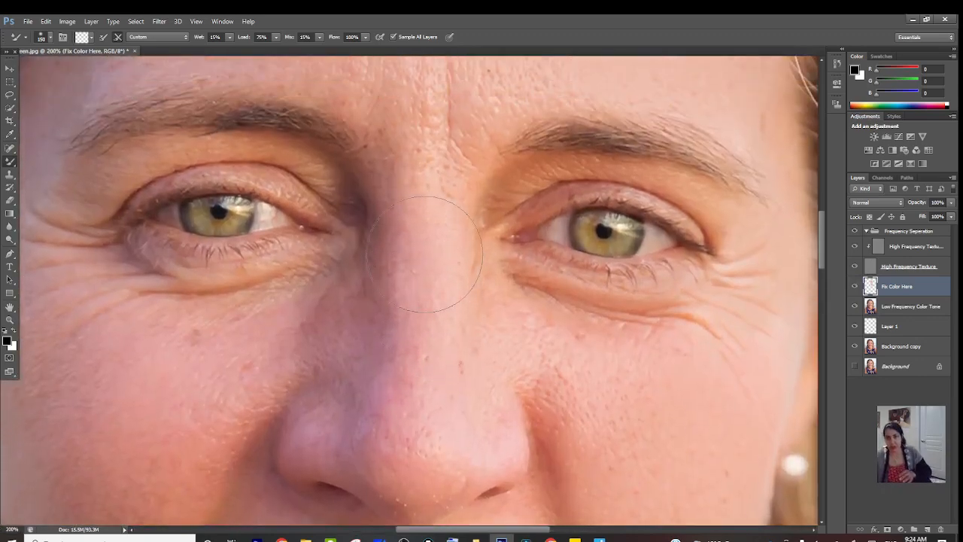
pyautogui.scroll(5, 399, 102)
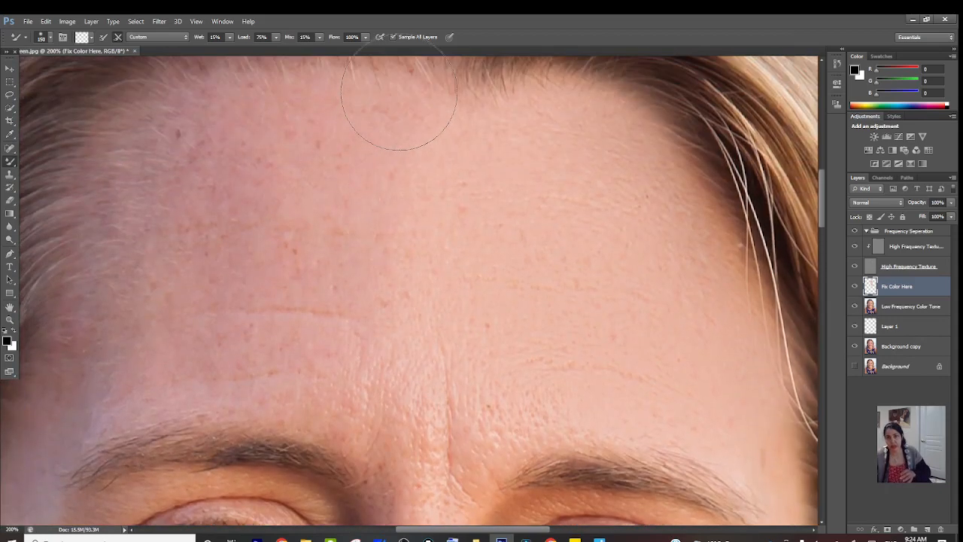
pyautogui.click(855, 286)
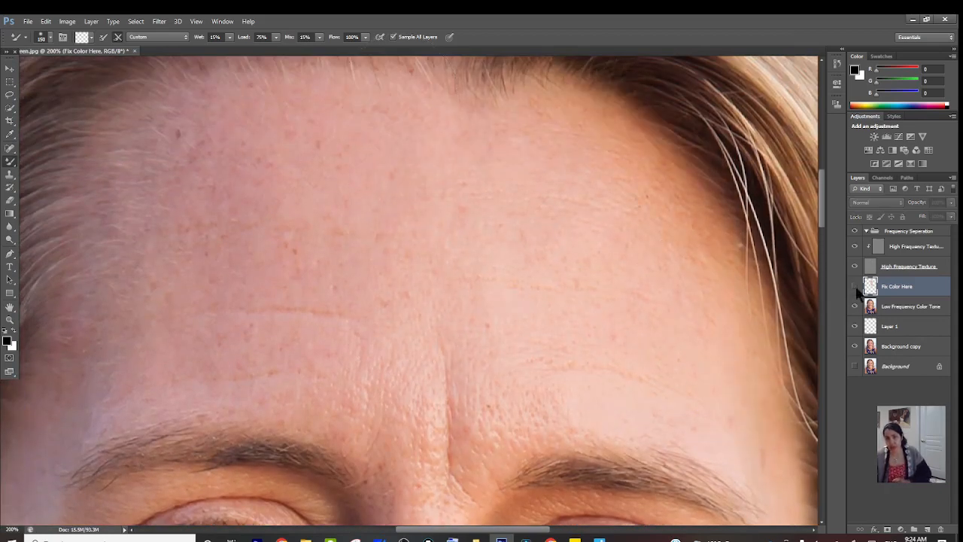
pyautogui.click(855, 287)
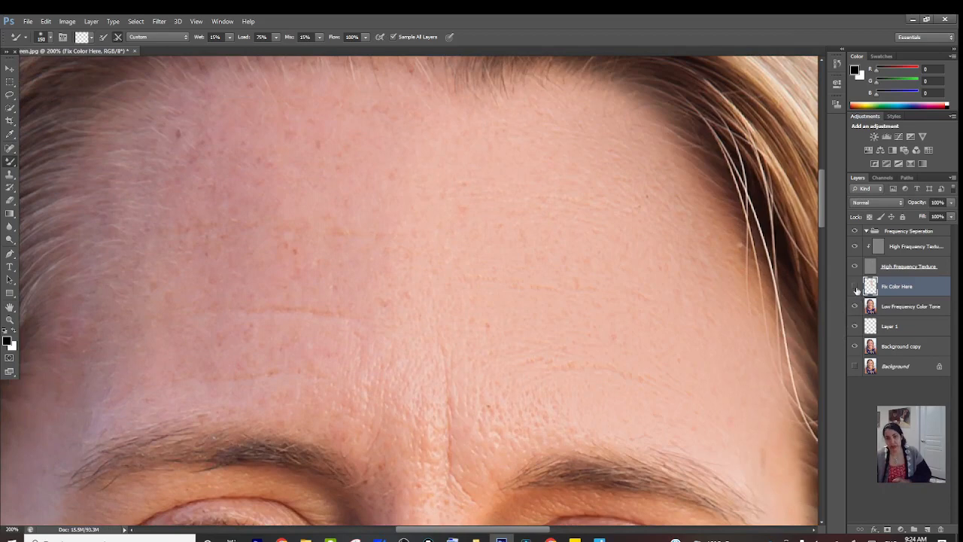
pyautogui.click(855, 286)
pyautogui.click(855, 286)
# With the texture layers hidden, blend the nose tip and left nostril edge into the surrounding cheek and upper-lip skin, and show the texture layers
pyautogui.scroll(-5, 745, 246)
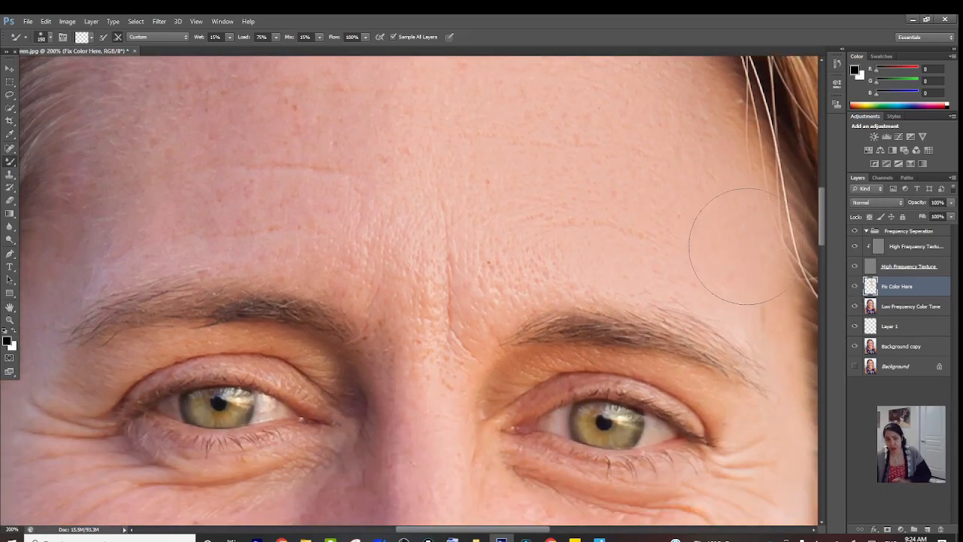
pyautogui.scroll(-6, 745, 246)
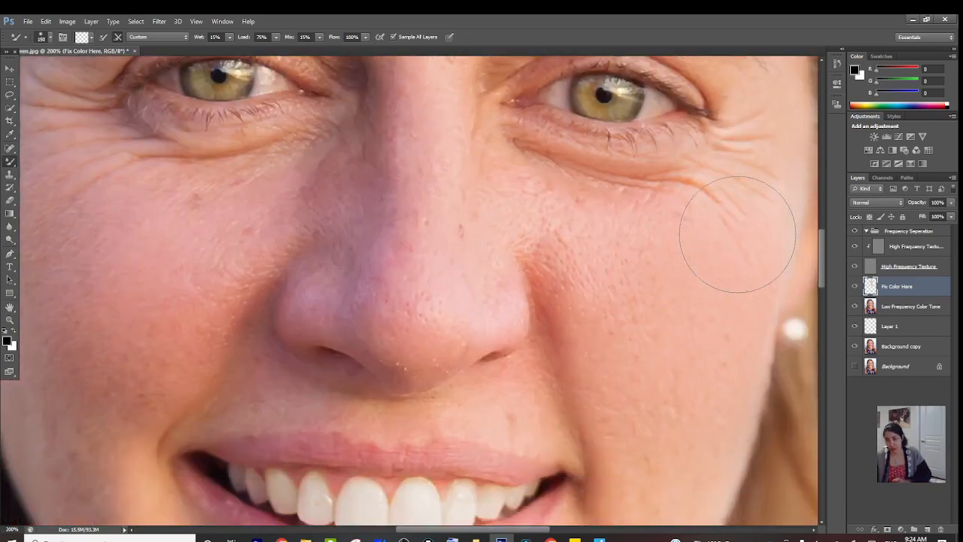
pyautogui.click(854, 267)
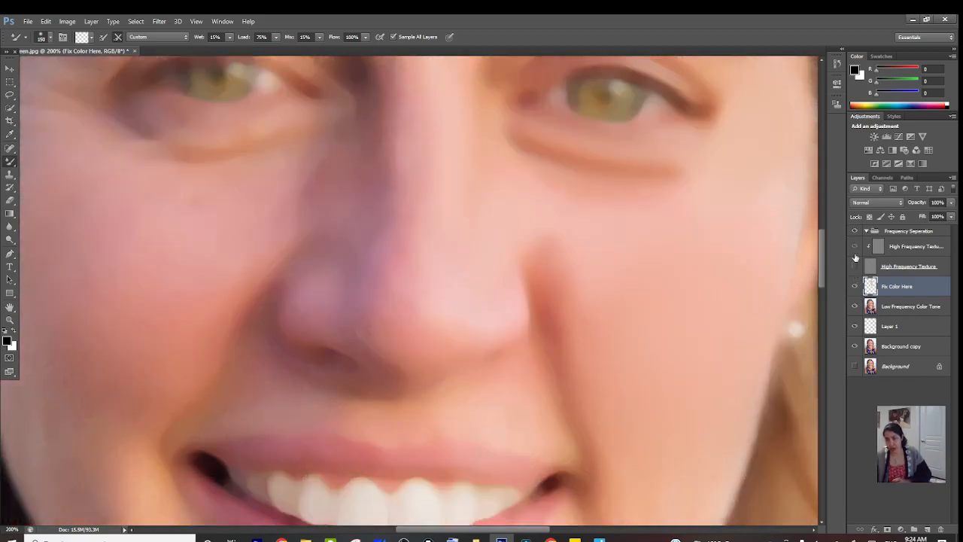
pyautogui.moveTo(485, 331)
pyautogui.mouseDown()
pyautogui.moveTo(486, 381)
pyautogui.moveTo(498, 291)
pyautogui.moveTo(490, 398)
pyautogui.moveTo(494, 361)
pyautogui.moveTo(477, 356)
pyautogui.moveTo(503, 349)
pyautogui.moveTo(483, 347)
pyautogui.mouseUp()
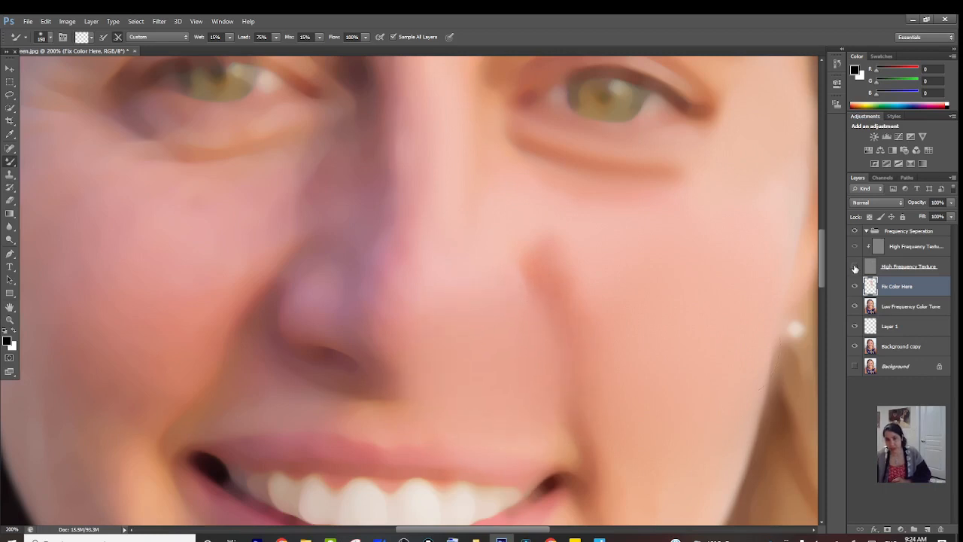
pyautogui.click(854, 267)
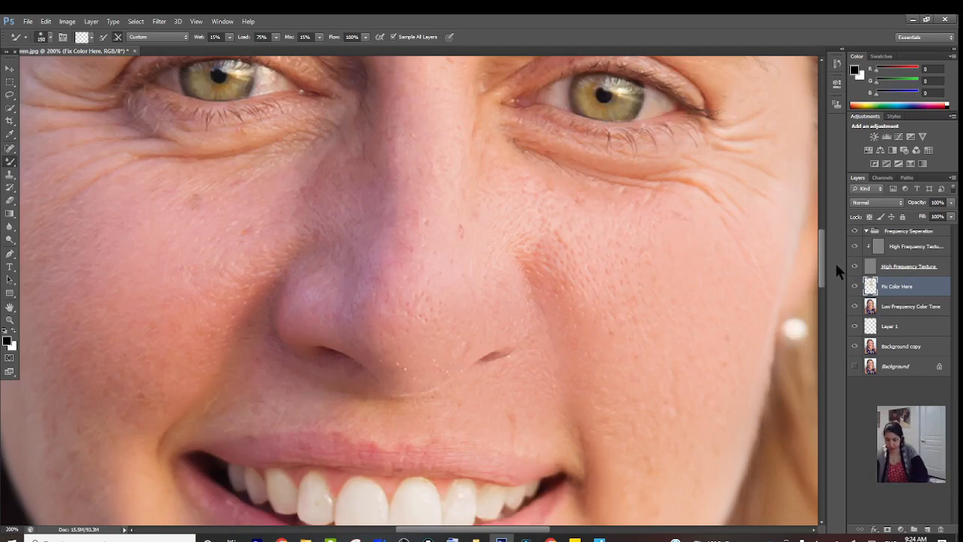
# Compare the nose blending across the whole portrait with the Fix Color Here layer off and on
pyautogui.hotkey('ctrl', '-')
pyautogui.hotkey('ctrl', '-')
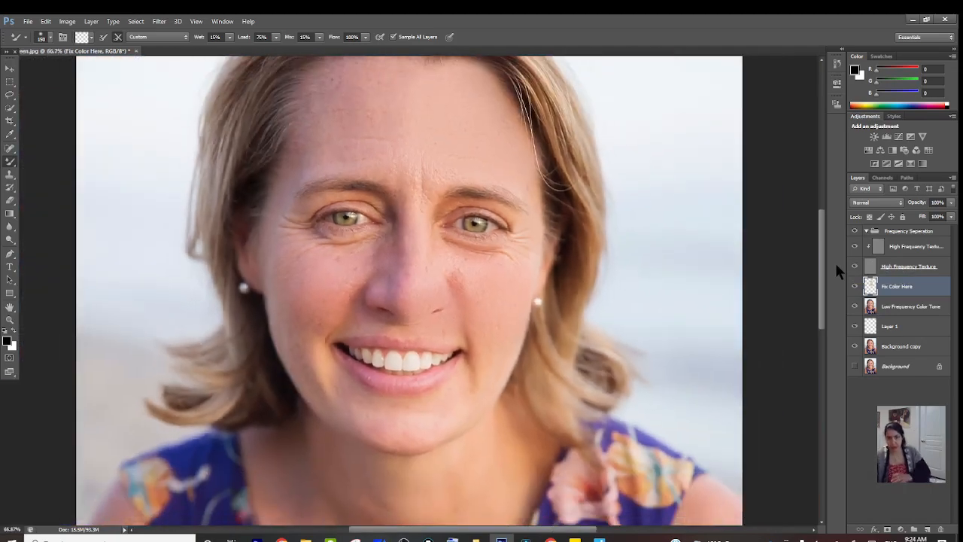
pyautogui.click(855, 286)
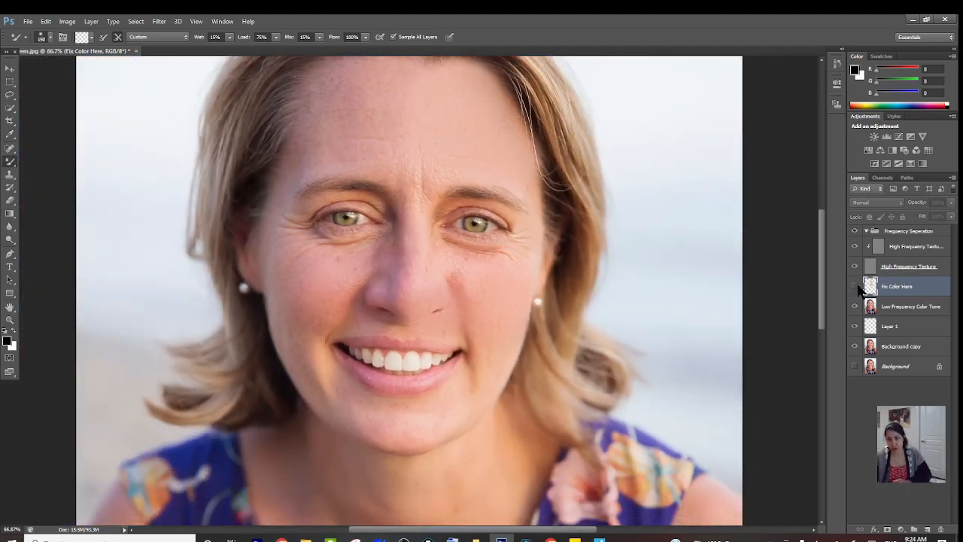
pyautogui.click(856, 286)
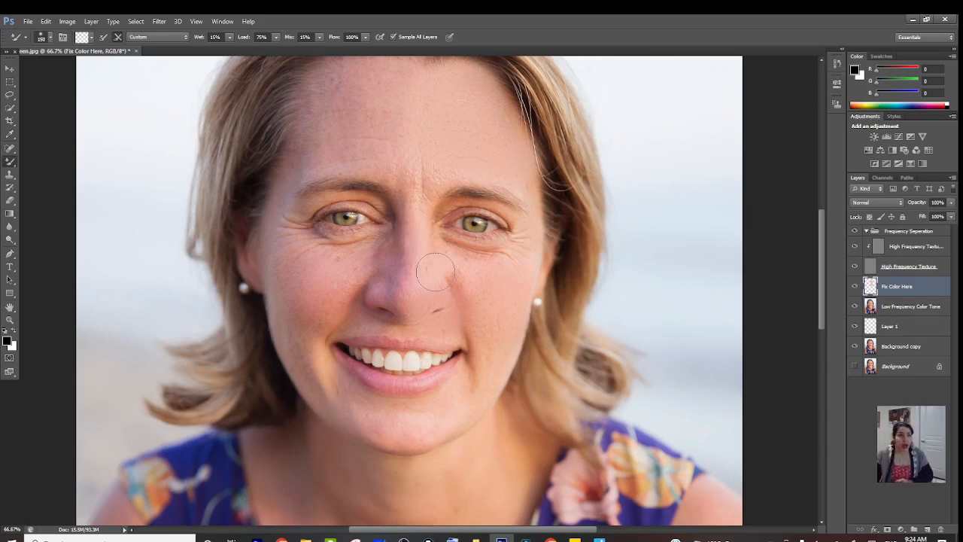
pyautogui.click(28, 22)
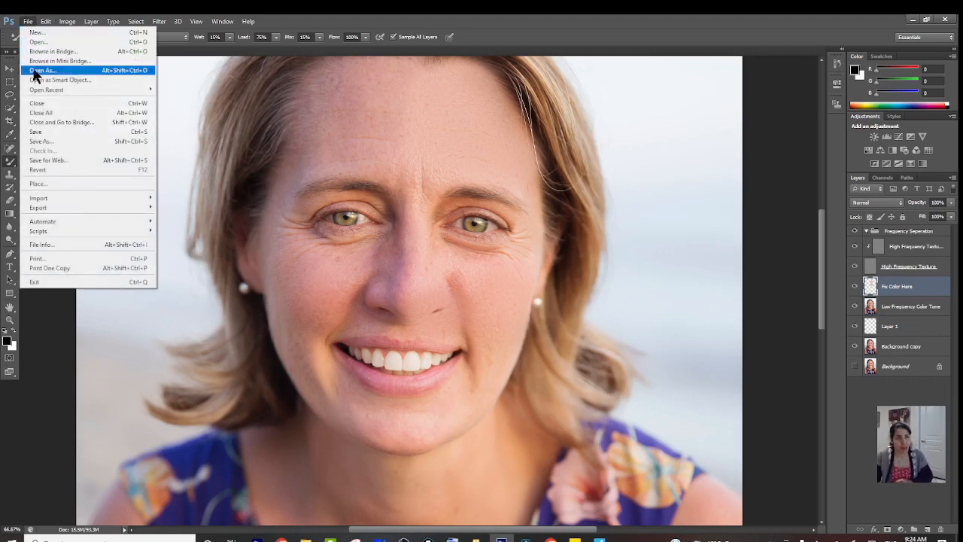
pyautogui.click(42, 141)
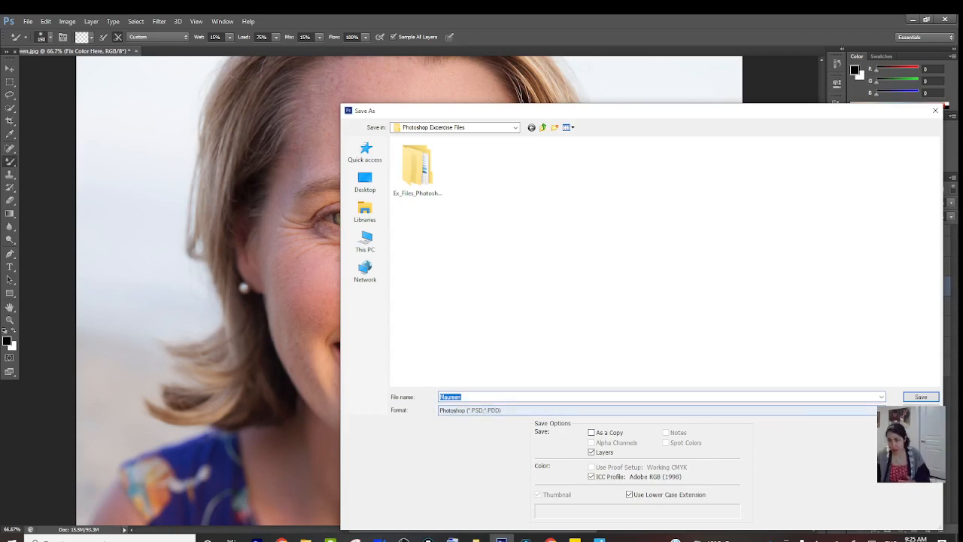
pyautogui.click(882, 410)
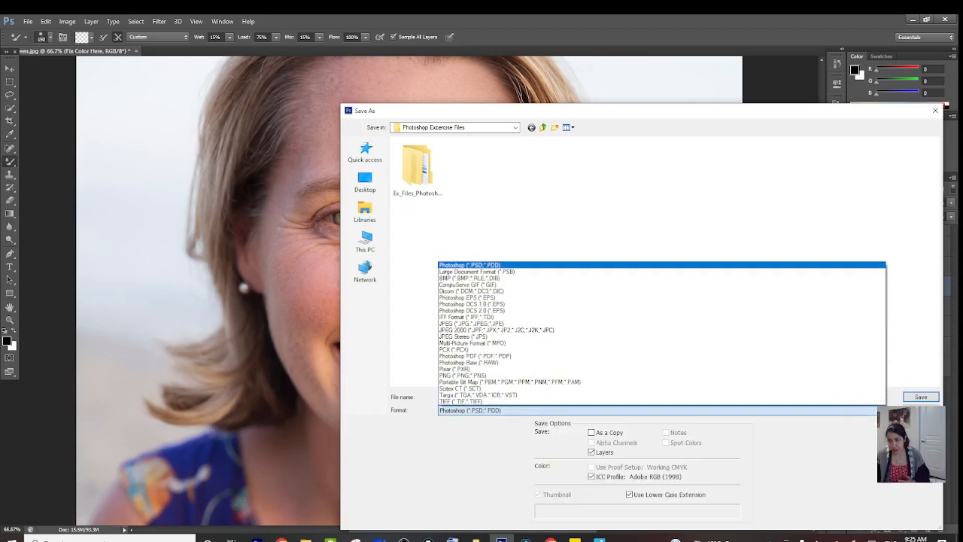
pyautogui.click(587, 332)
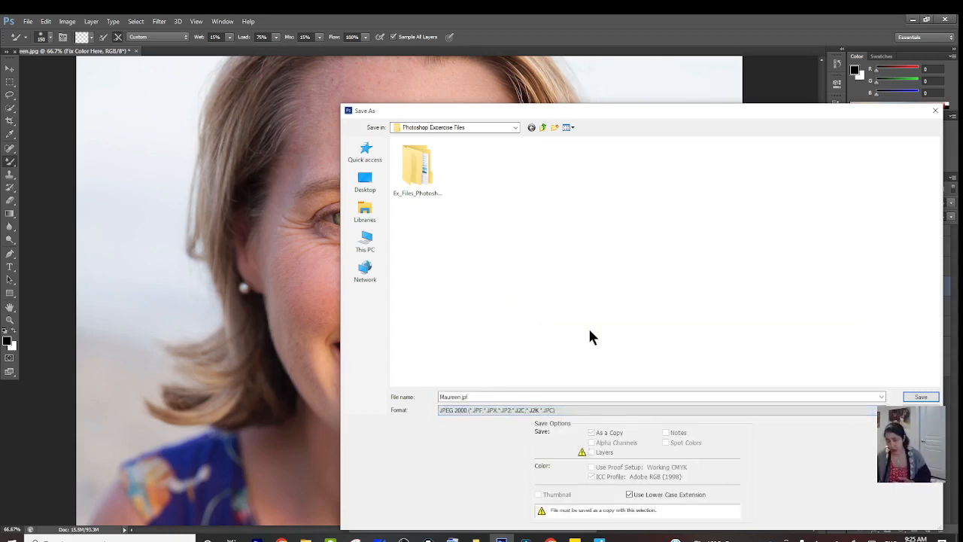
pyautogui.moveTo(855, 115); pyautogui.dragTo(674, 163)
pyautogui.click(757, 163)
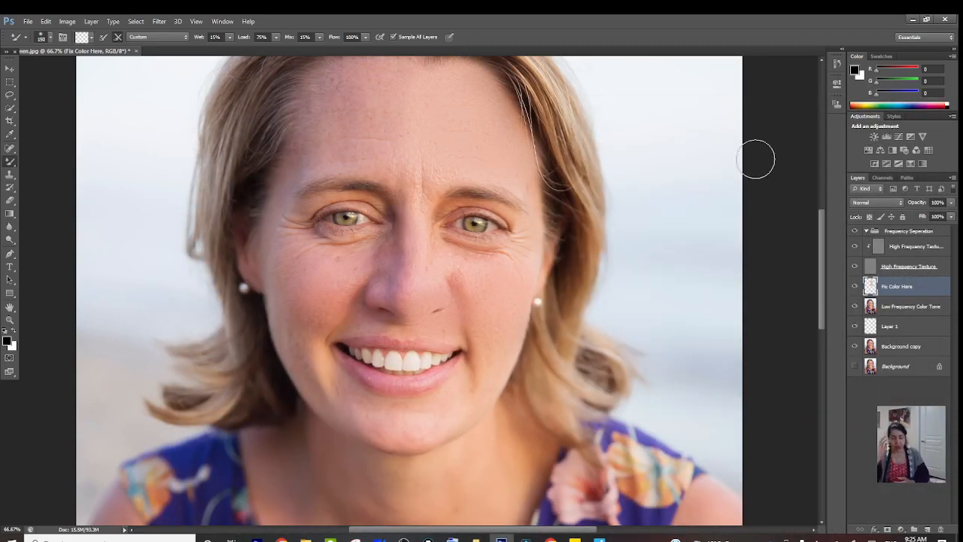
# Hide the Fix Color Here layer to view the portrait without the skin color blending
pyautogui.click(855, 286)
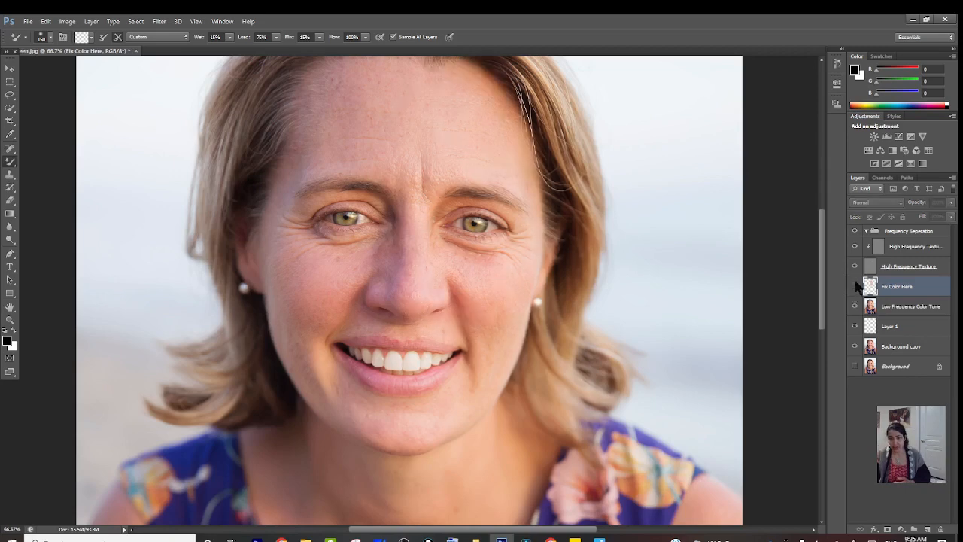